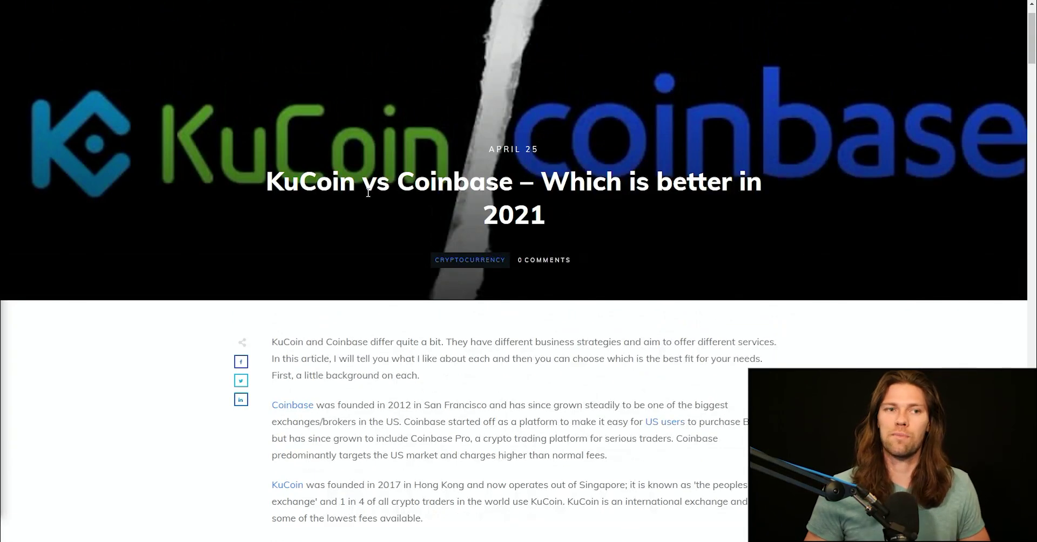
Step: Review the Coinbase vs KuCoin overview table and compare the maker/taker trading fees of both exchanges
scroll(368, 192, down, 7)
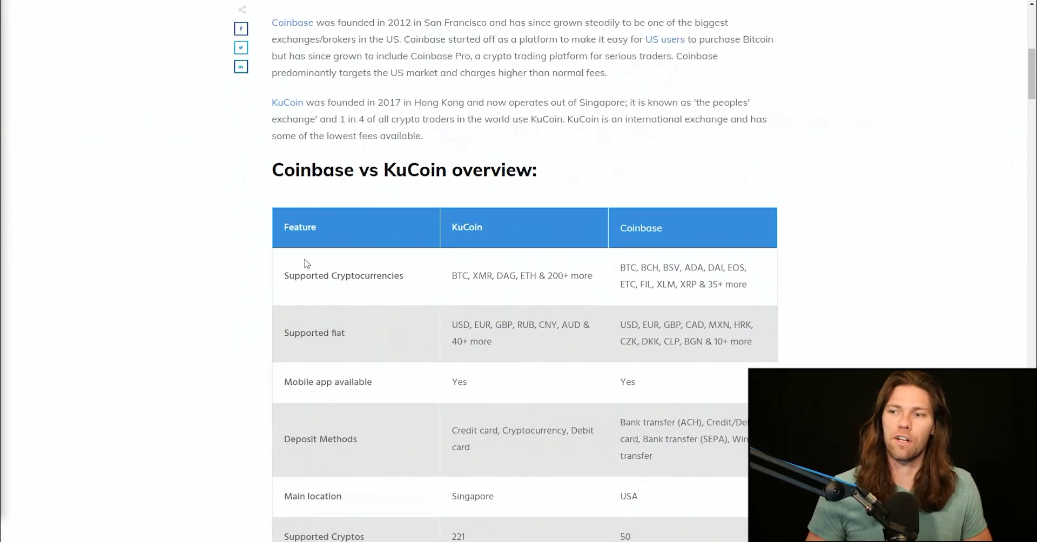
scroll(306, 263, down, 4)
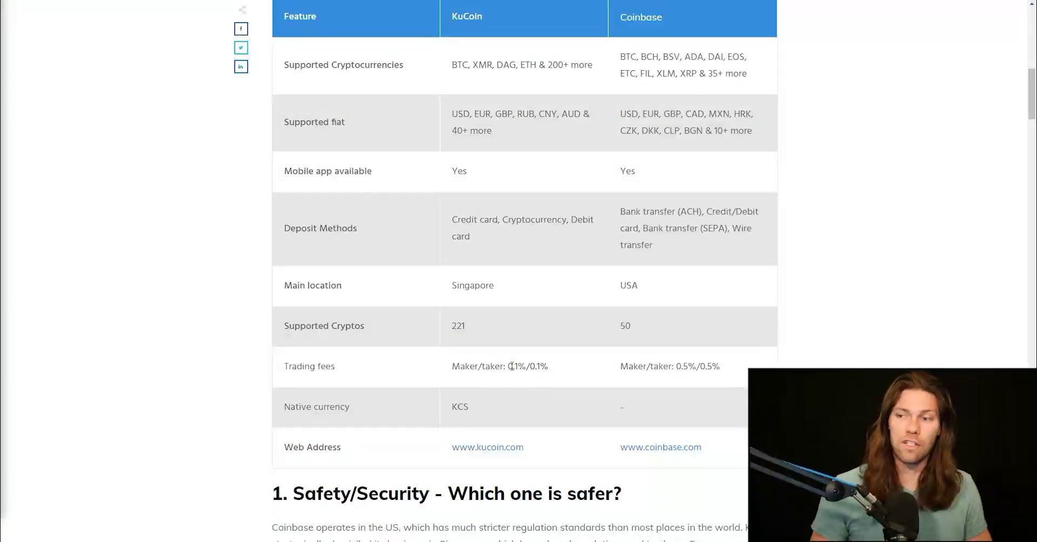
drag(511, 365, 546, 366)
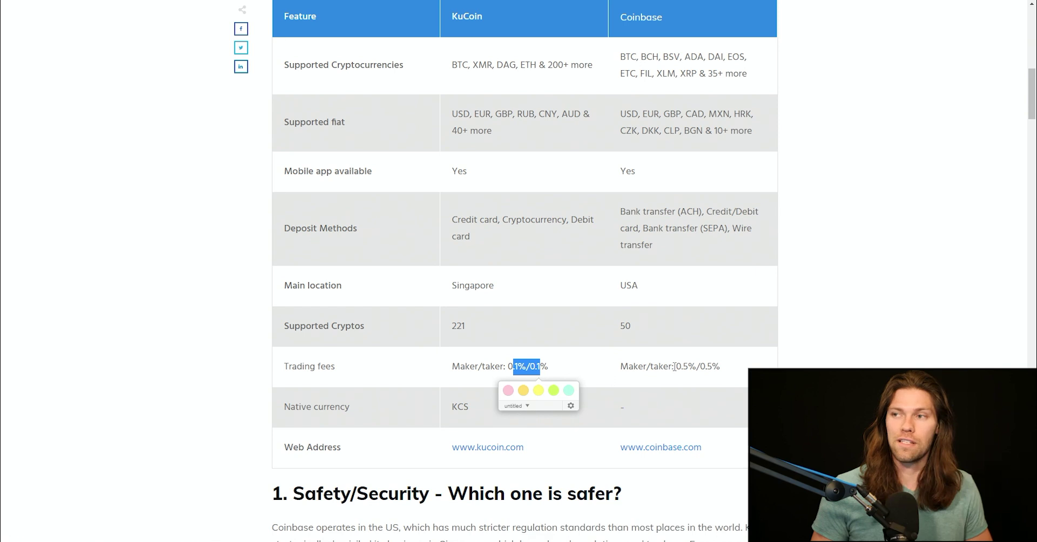
drag(674, 367, 721, 366)
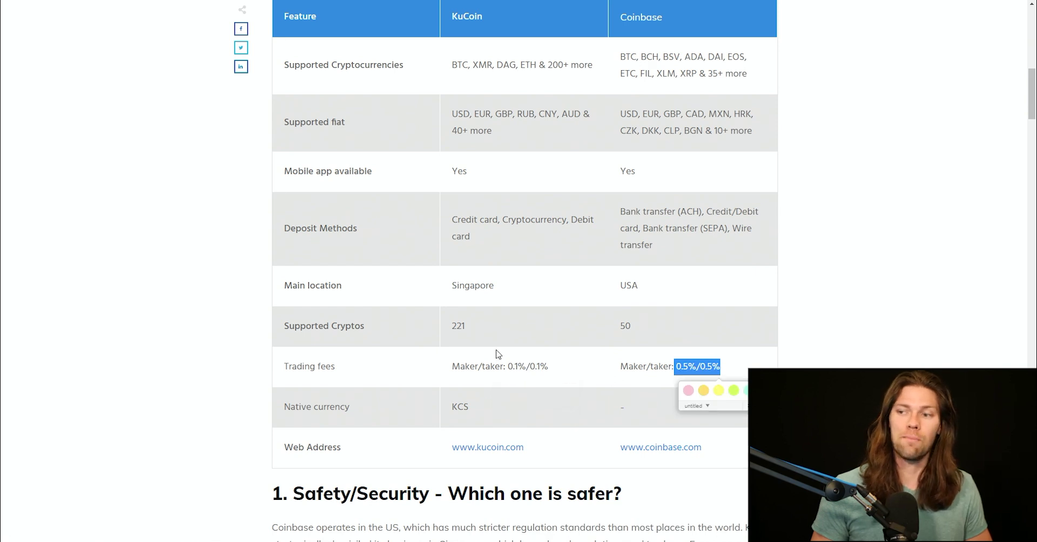
click(561, 375)
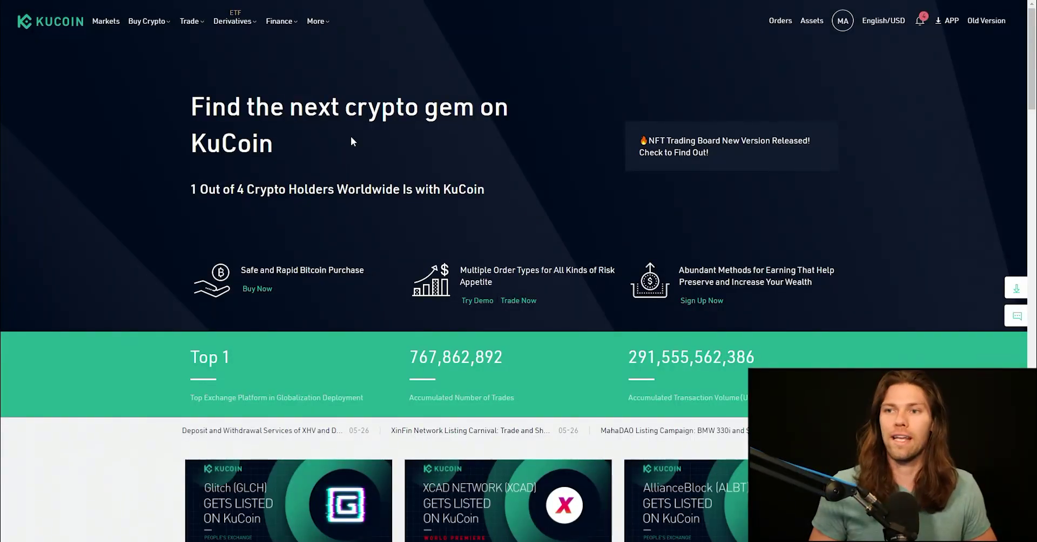
Step: On the KuCoin site, open the Credit/Debit Card purchase page and view the coins available to buy
mouse_move(149, 28)
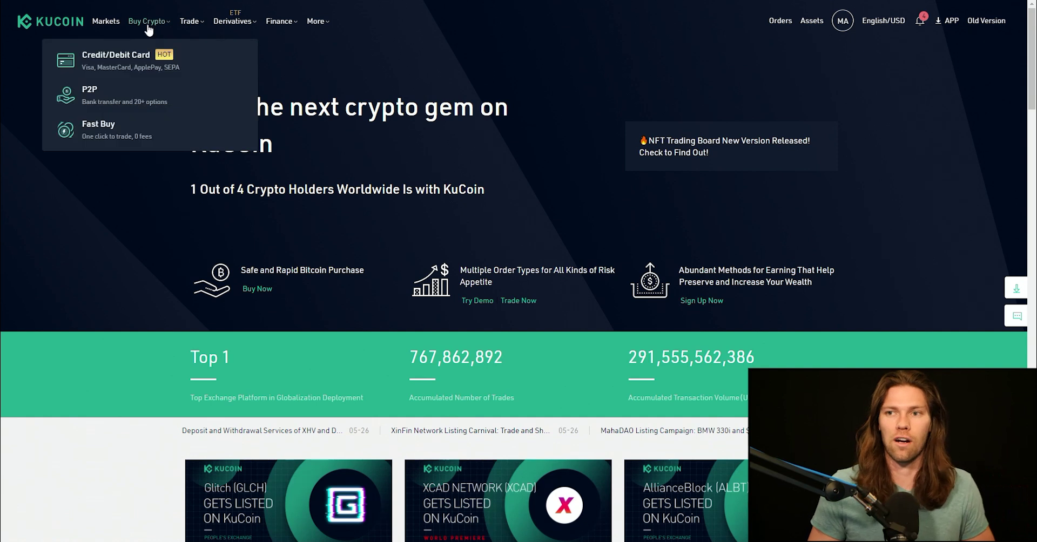
click(130, 57)
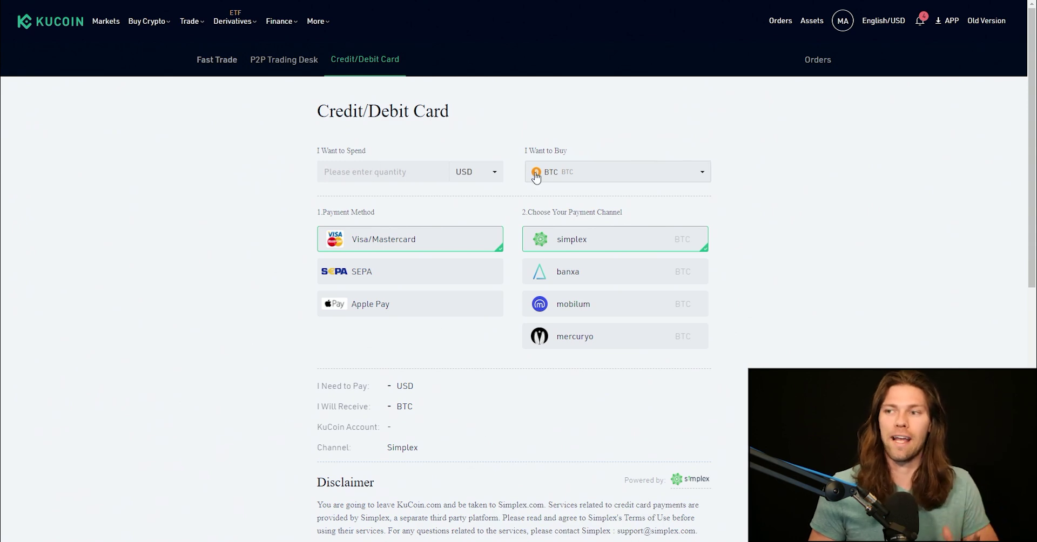
click(563, 172)
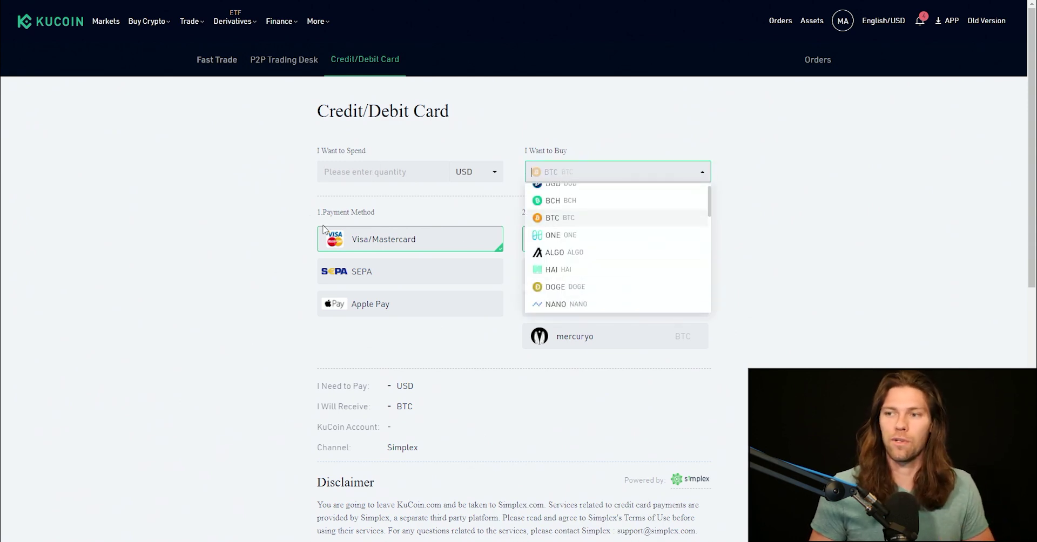
click(270, 197)
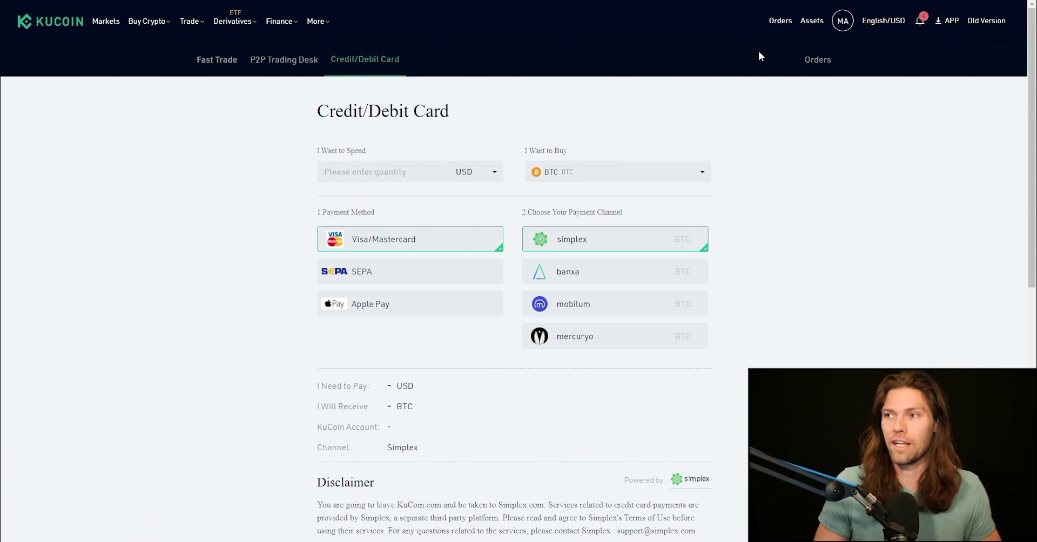
Step: Go to the Main Account's deposit page and choose BTC as the coin to deposit
mouse_move(809, 24)
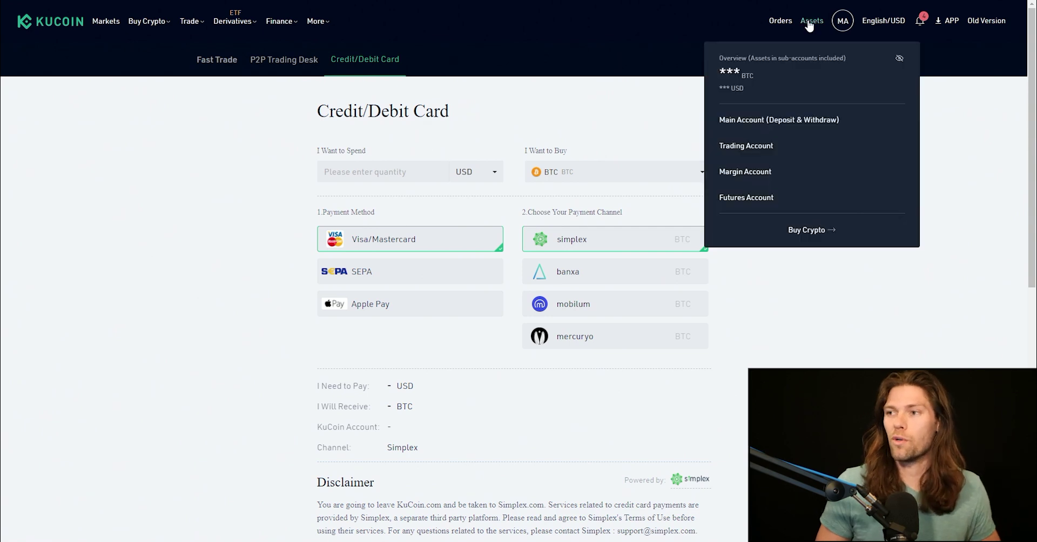
click(781, 125)
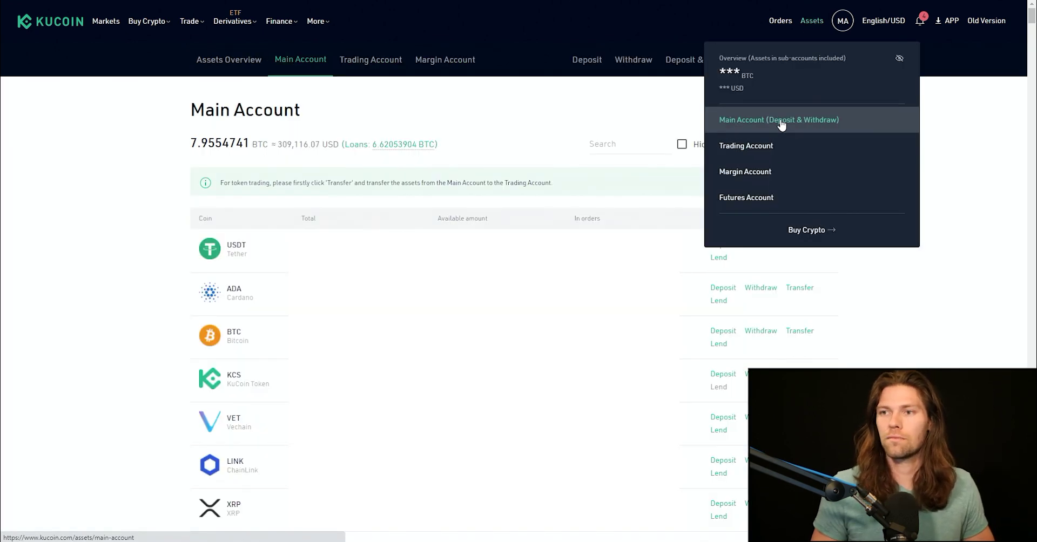
click(576, 65)
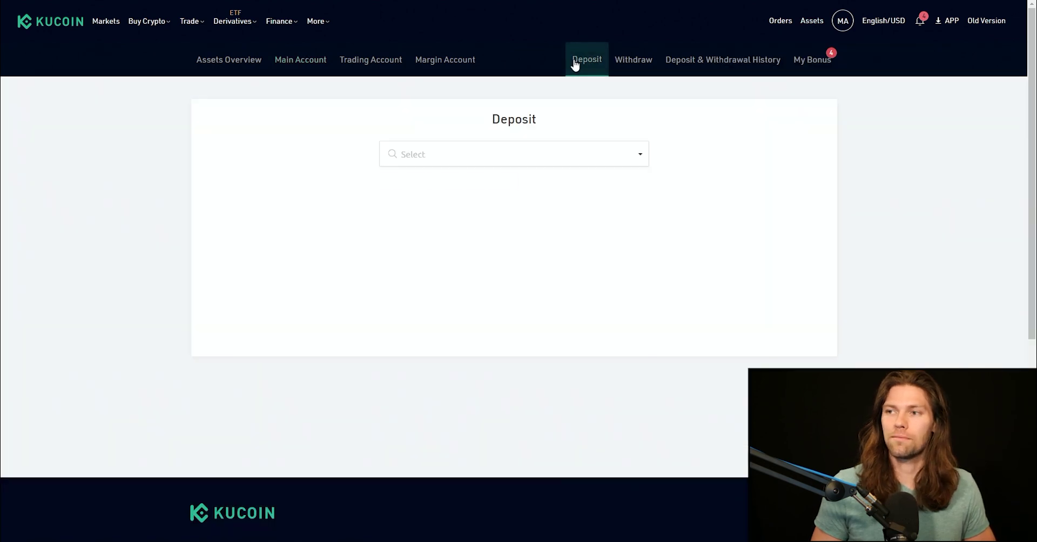
click(497, 154)
scroll(422, 248, down, 1)
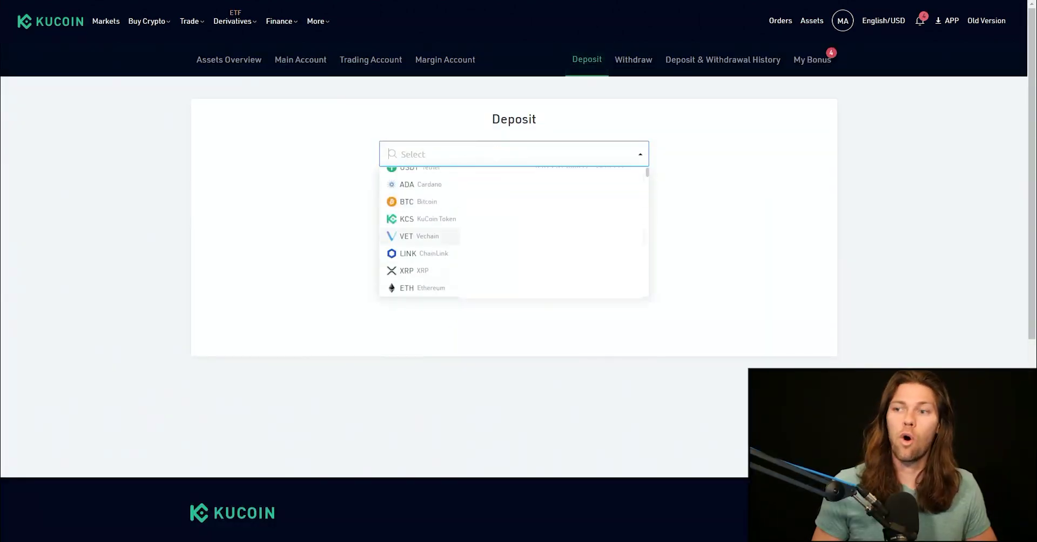
scroll(422, 253, up, 1)
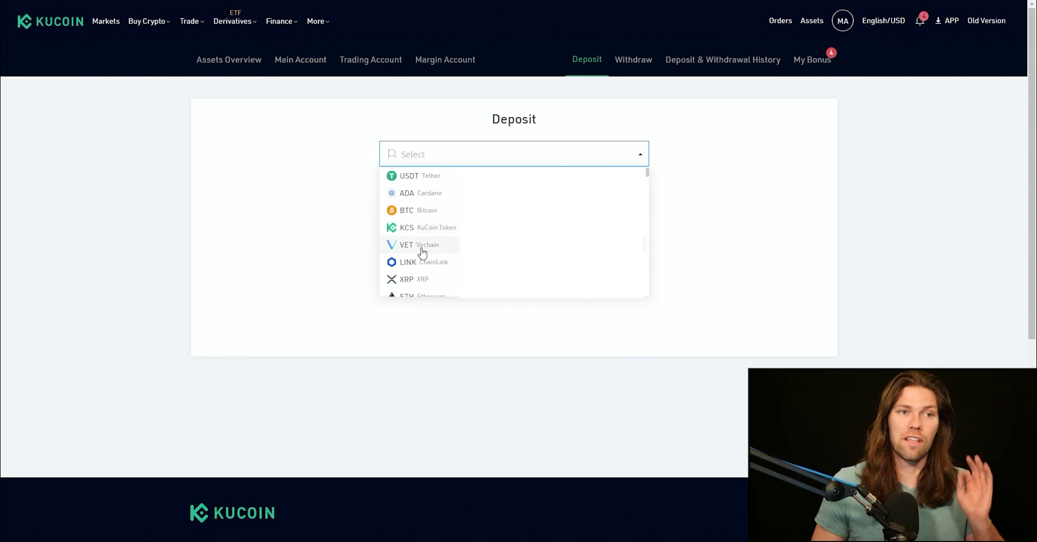
click(422, 216)
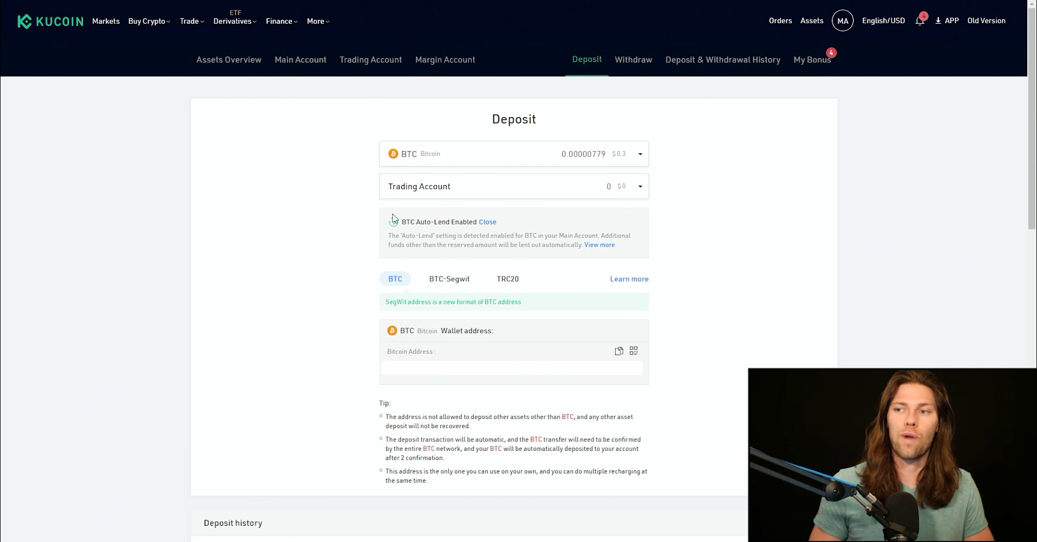
Step: Examine the BTC deposit page's destination account options, wallet address section and list of depositable coins
click(452, 202)
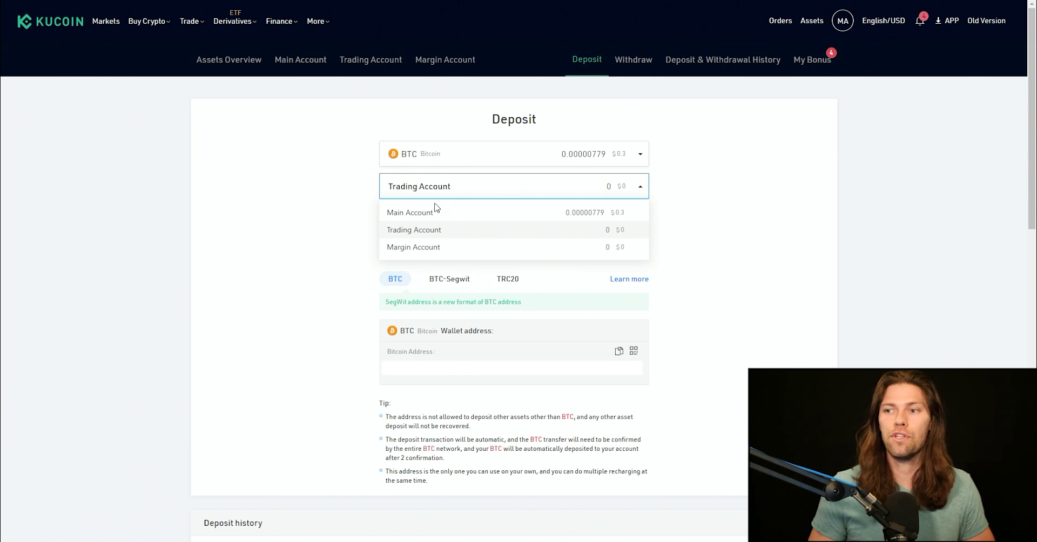
click(316, 191)
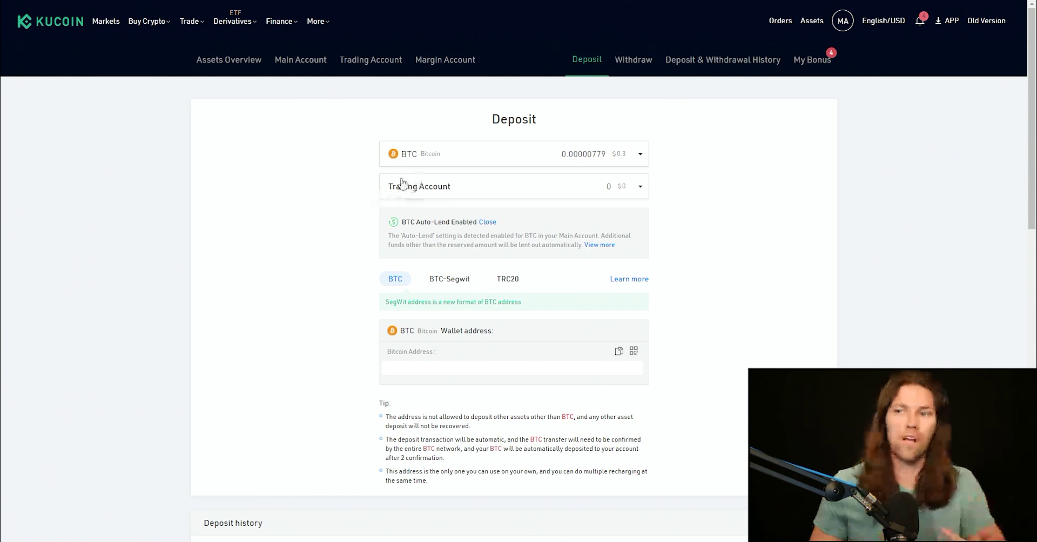
scroll(359, 320, down, 1)
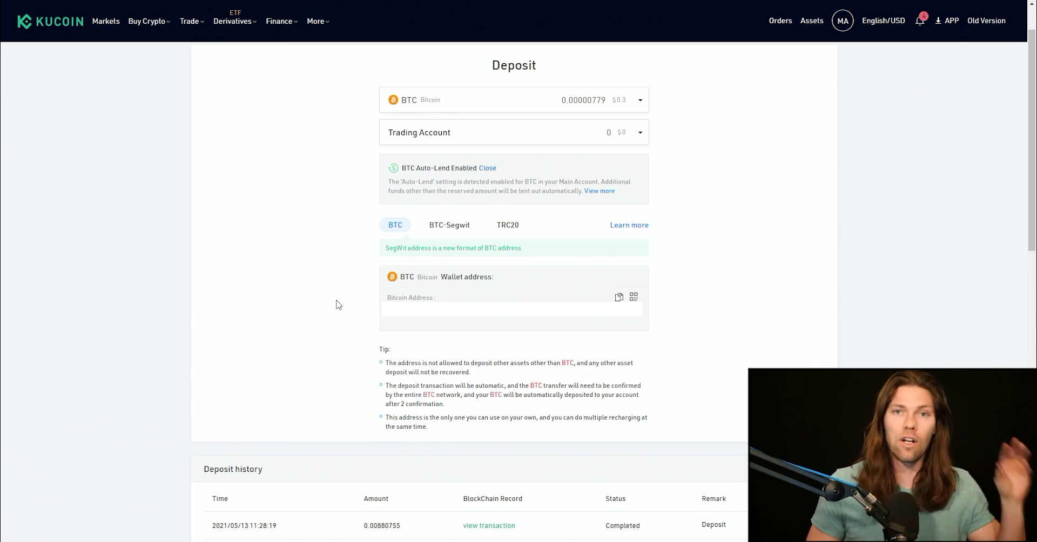
scroll(350, 226, up, 1)
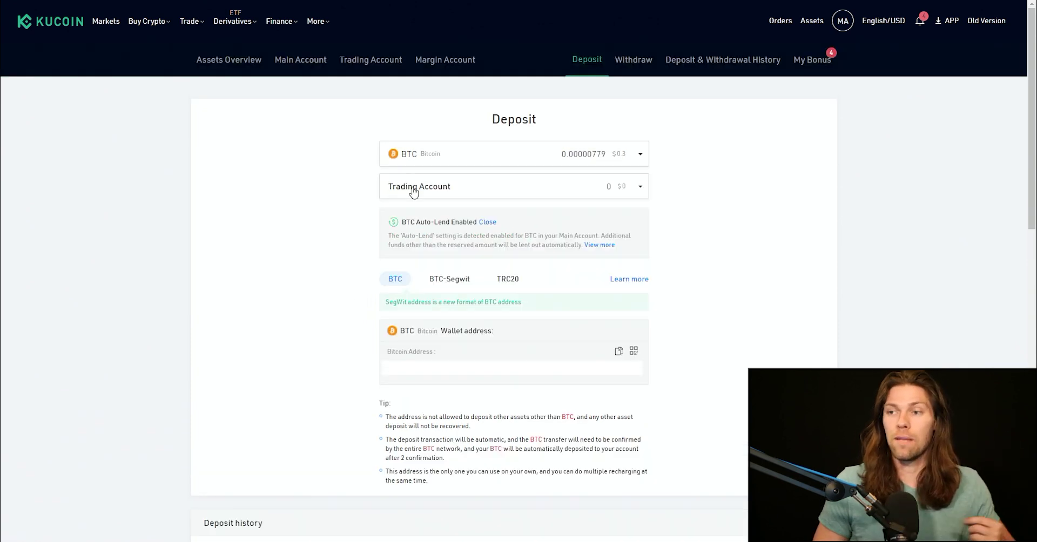
click(426, 161)
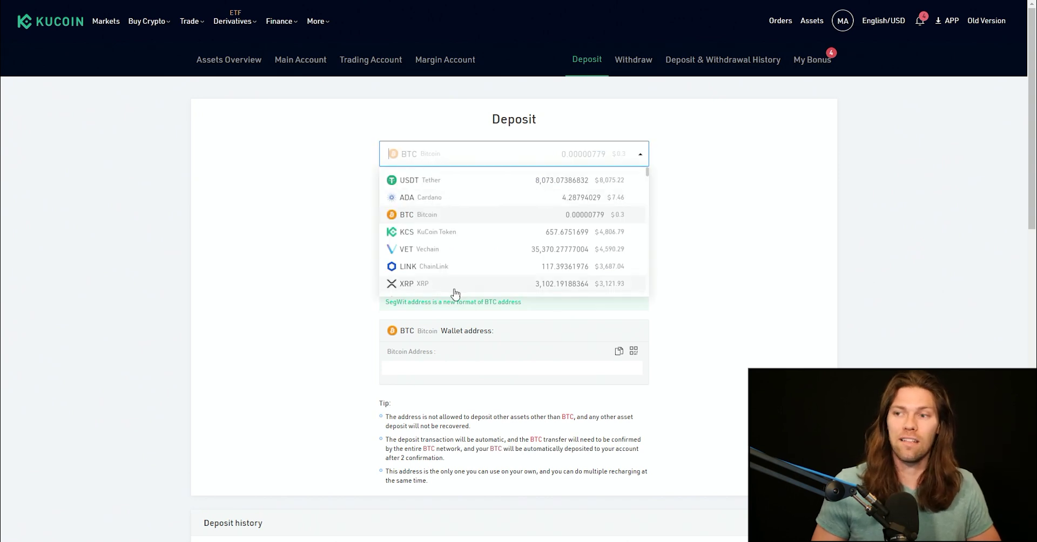
click(316, 218)
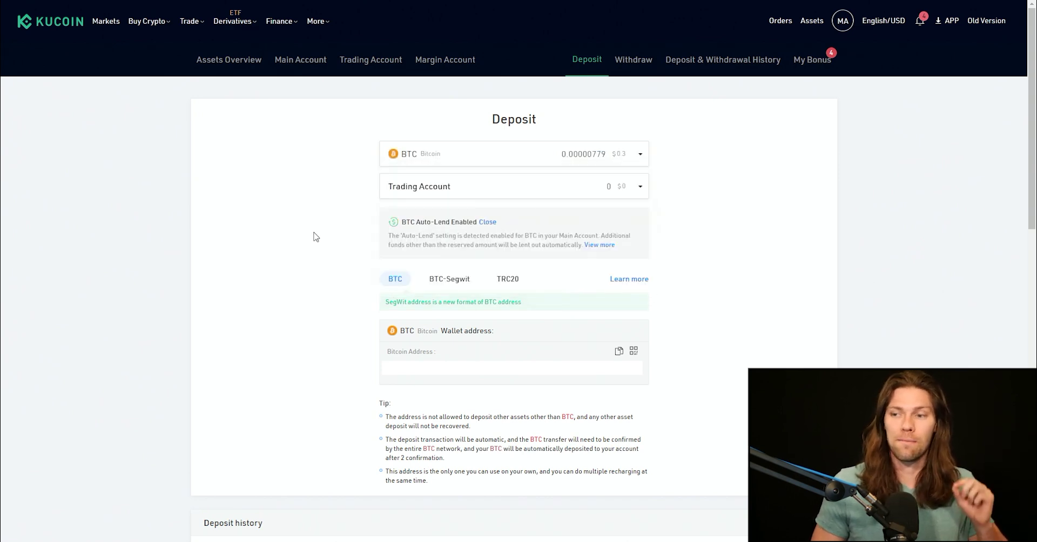
scroll(316, 240, down, 1)
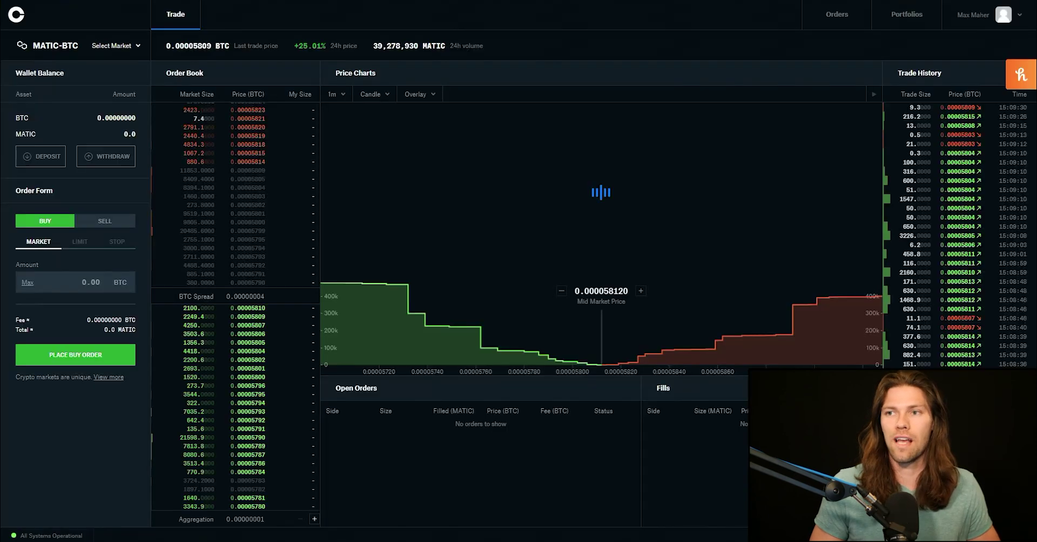
Step: In Coinbase Pro, start a BTC withdrawal from the default portfolio to a crypto address
mouse_move(329, 334)
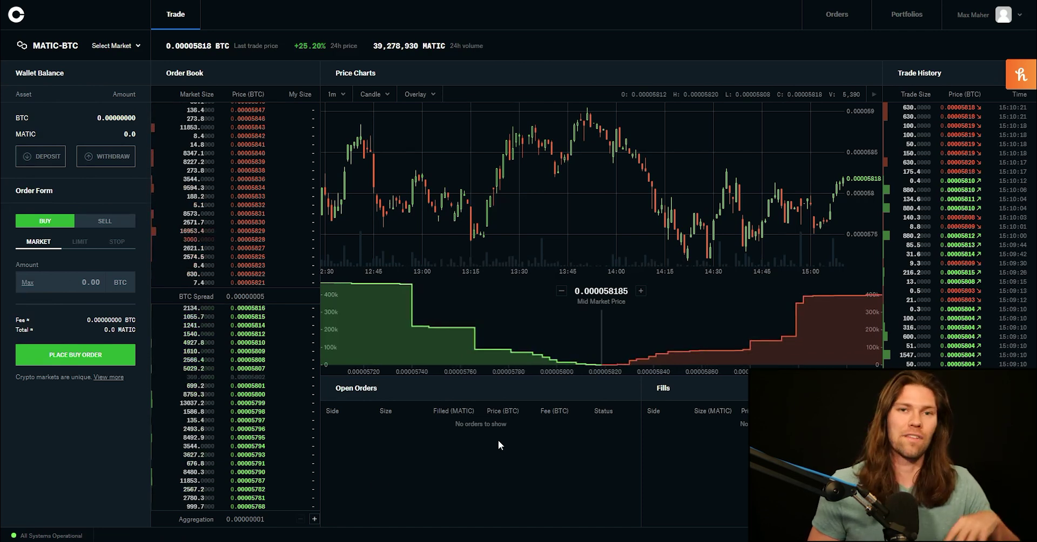
click(904, 20)
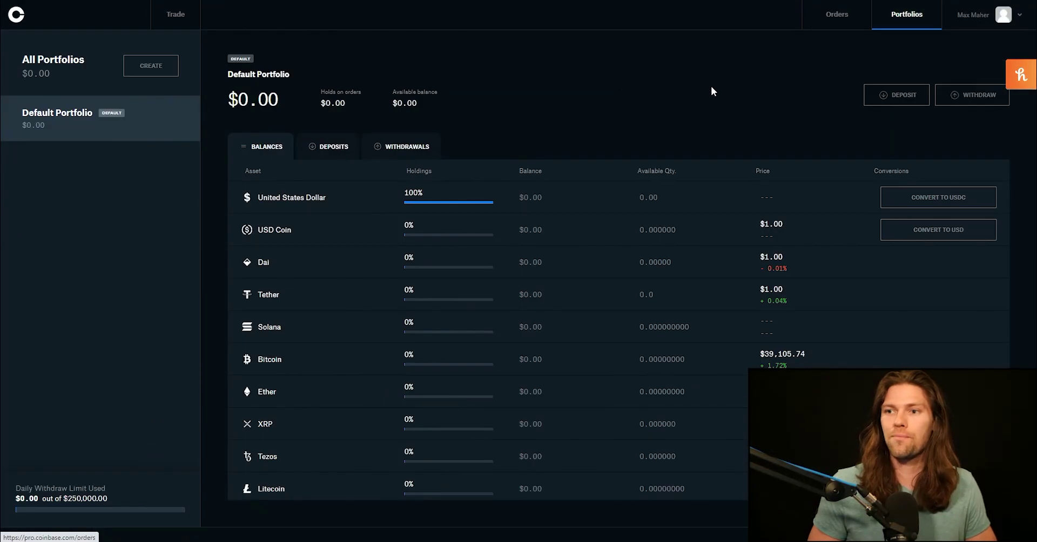
click(964, 98)
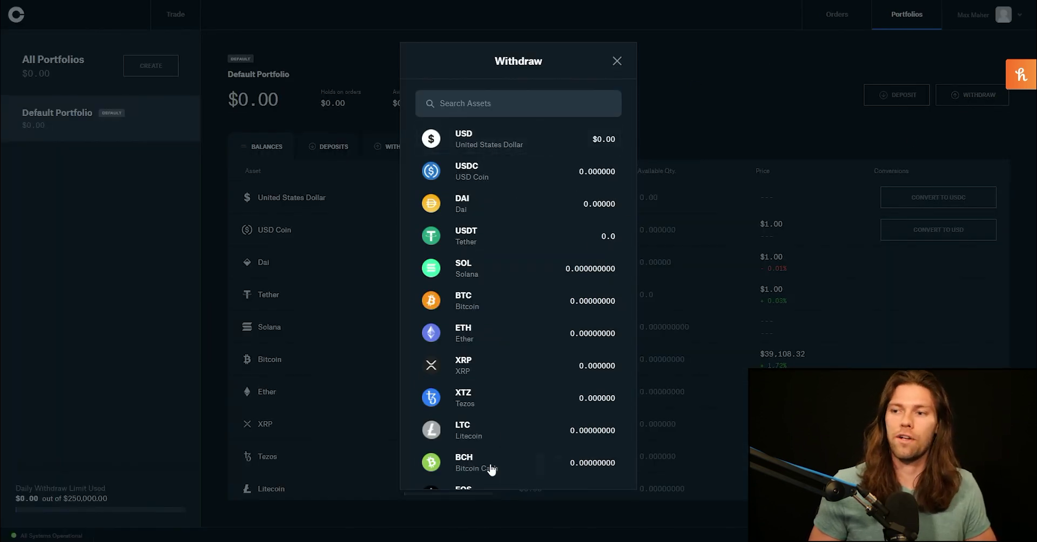
click(468, 295)
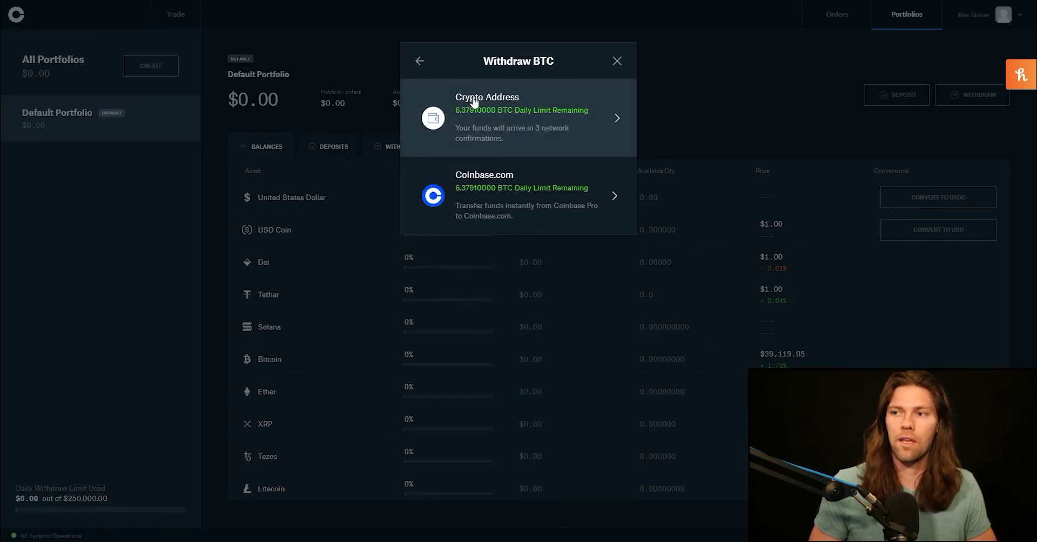
click(514, 120)
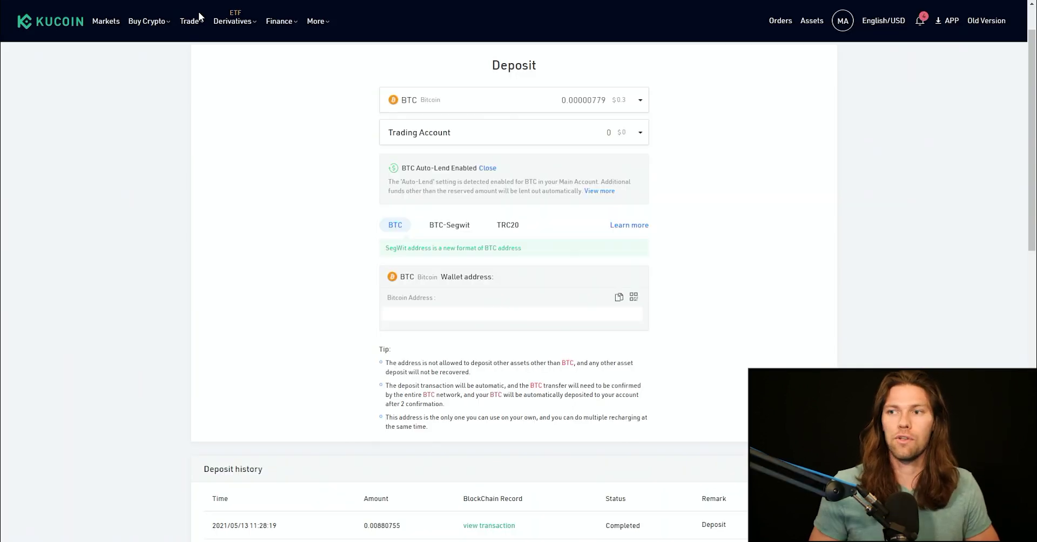
Step: Back on KuCoin, open Spot Trading, search the pairs for ADA and open the ADA/BTC market
scroll(369, 235, up, 1)
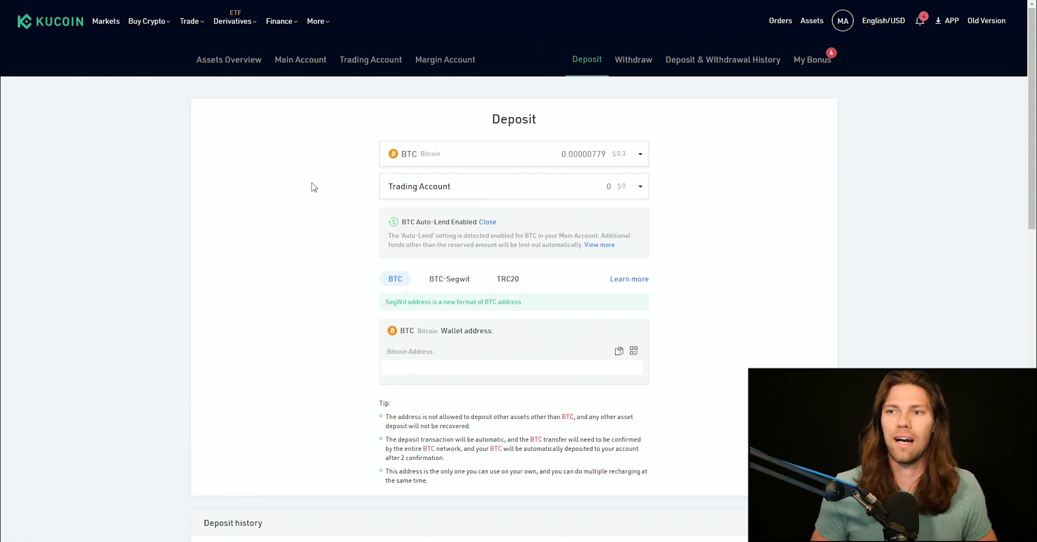
mouse_move(177, 29)
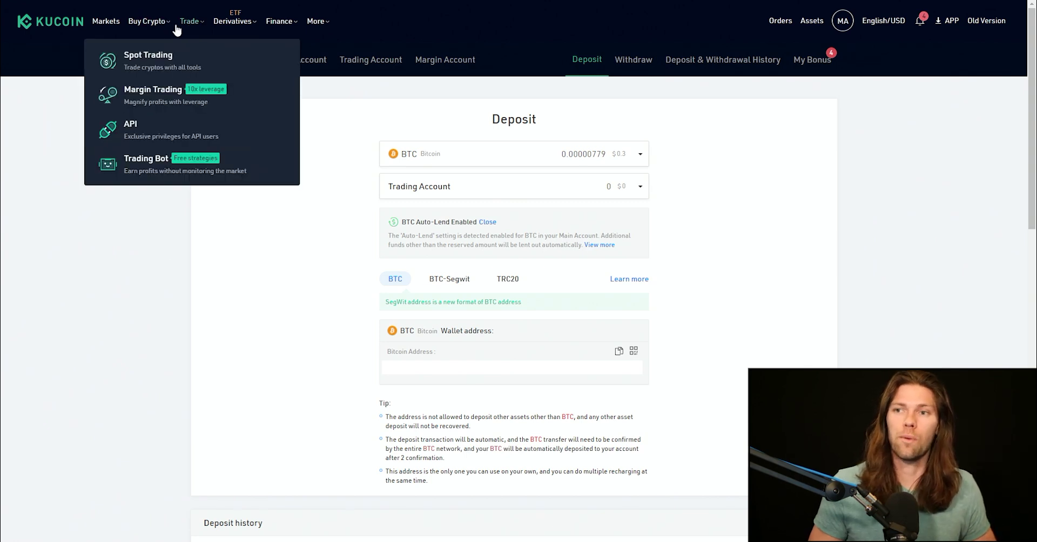
click(145, 65)
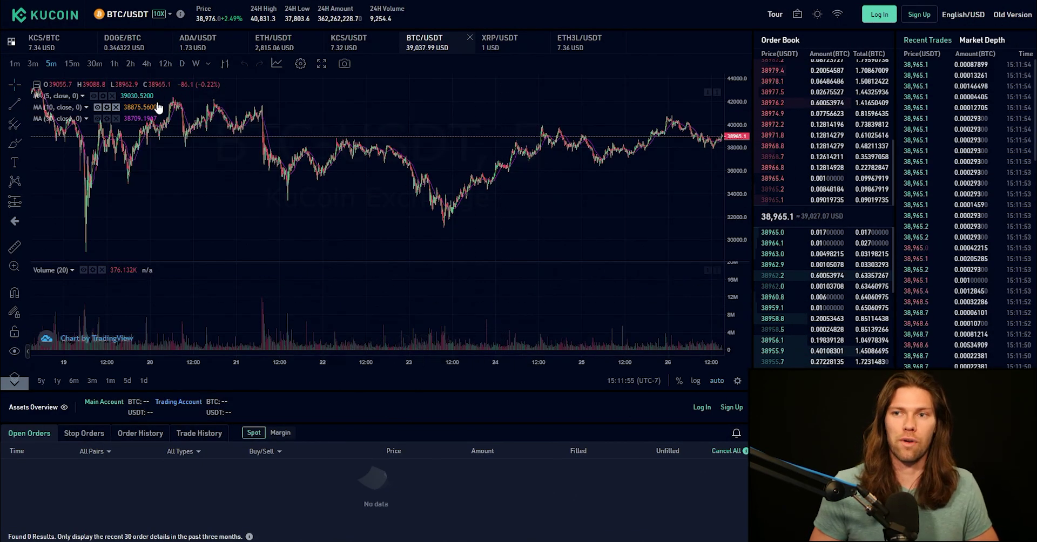
click(142, 16)
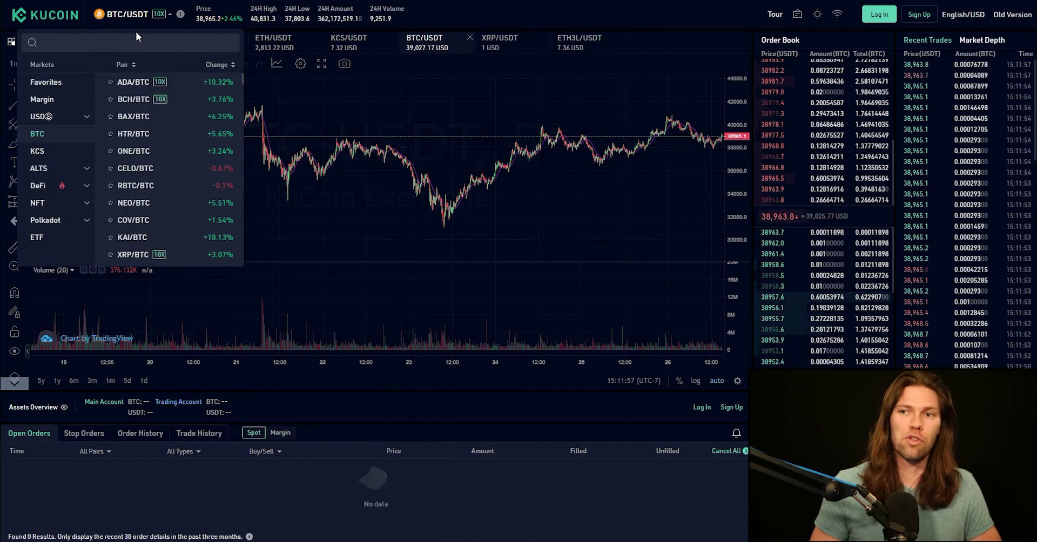
click(123, 37)
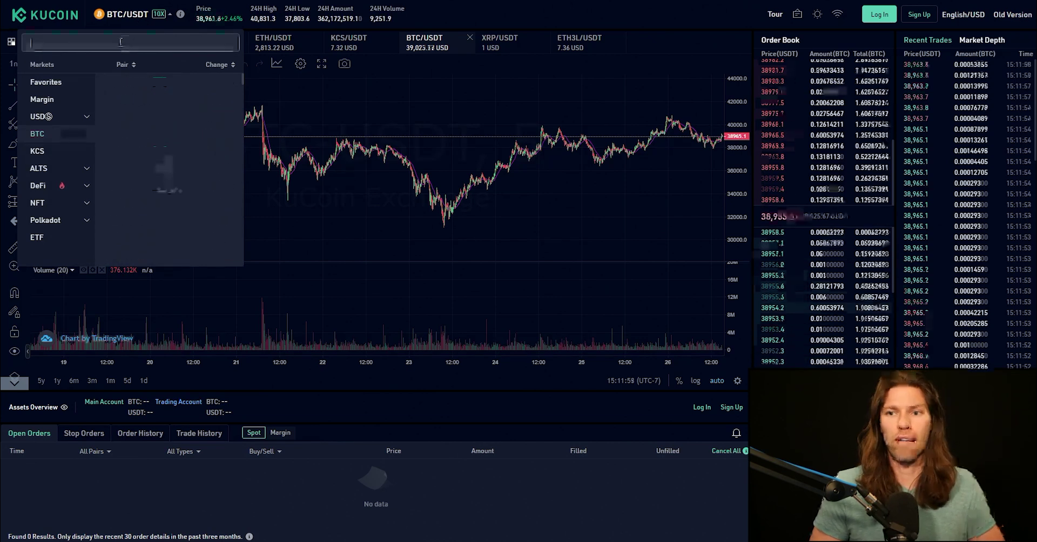
text(ADA)
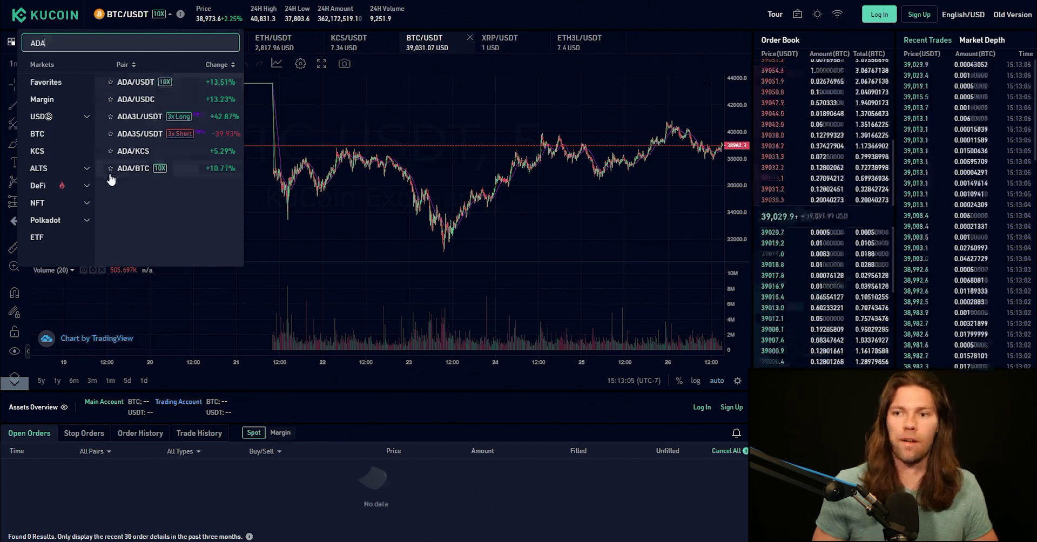
click(140, 169)
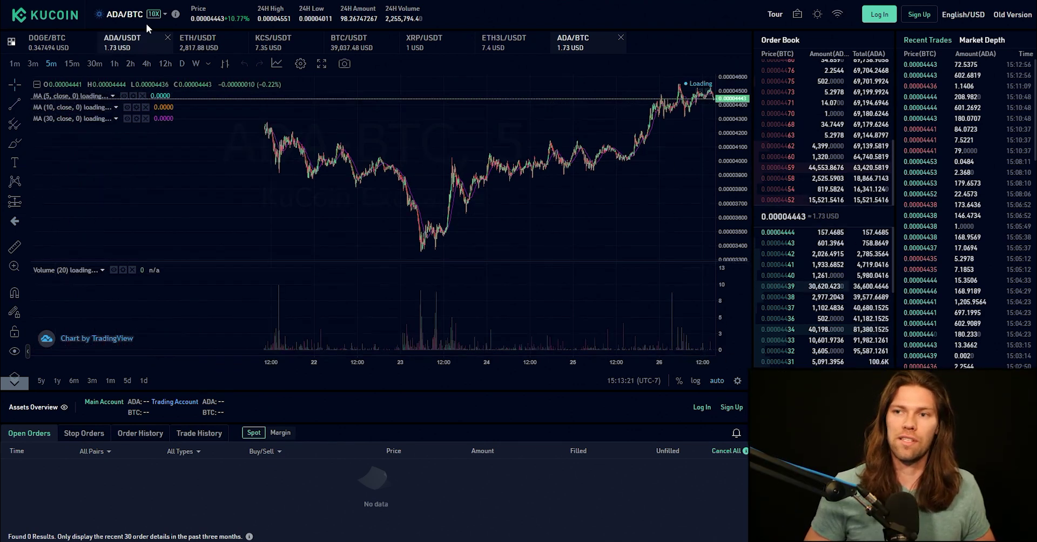
Step: Search the trading pairs for ADA and open the ADA/USDT market
mouse_move(122, 25)
click(87, 43)
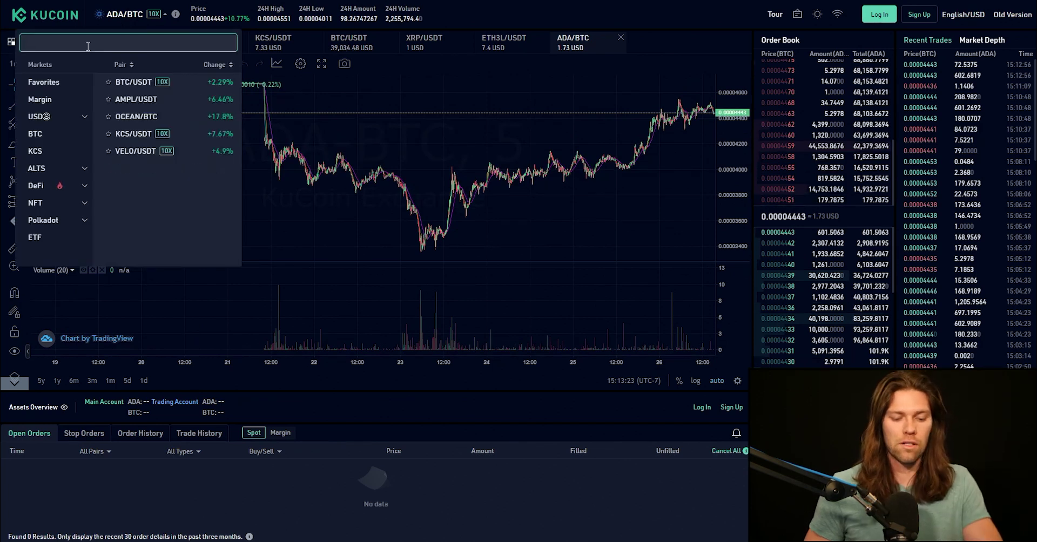
text(ADA)
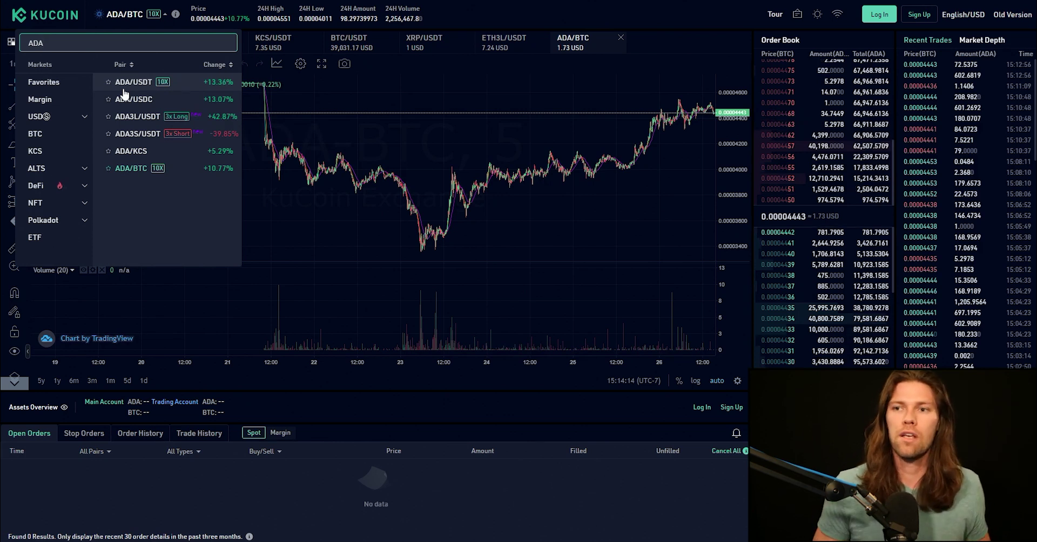
click(138, 87)
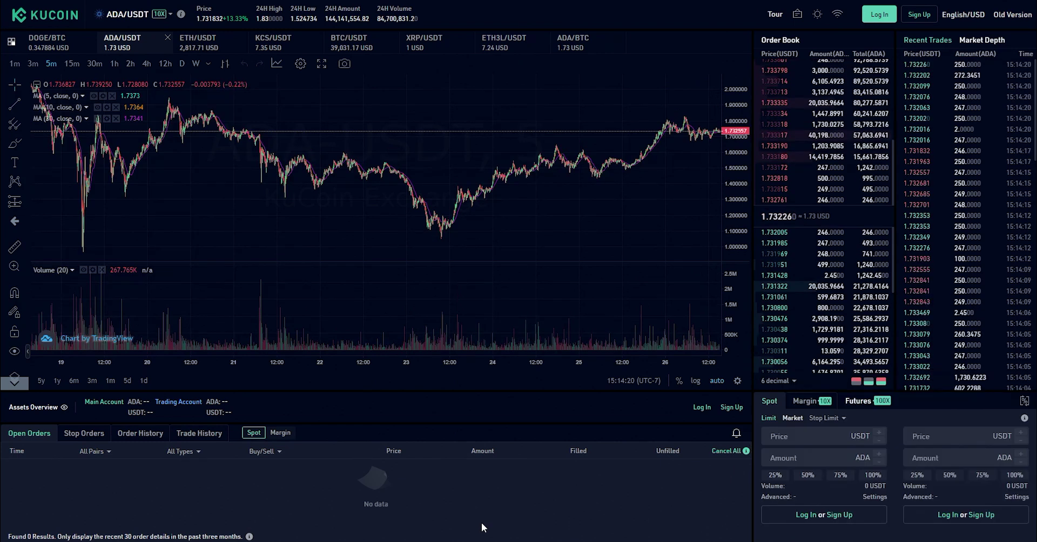
Step: Compare the Market and Limit order forms for the ADA/USDT spot trade and choose the Market order type
click(793, 418)
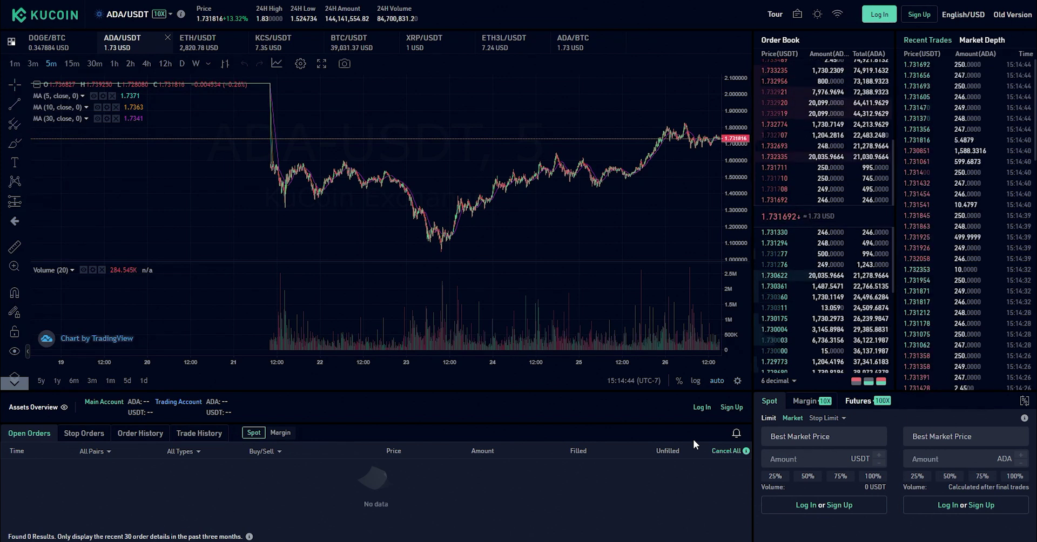
click(767, 419)
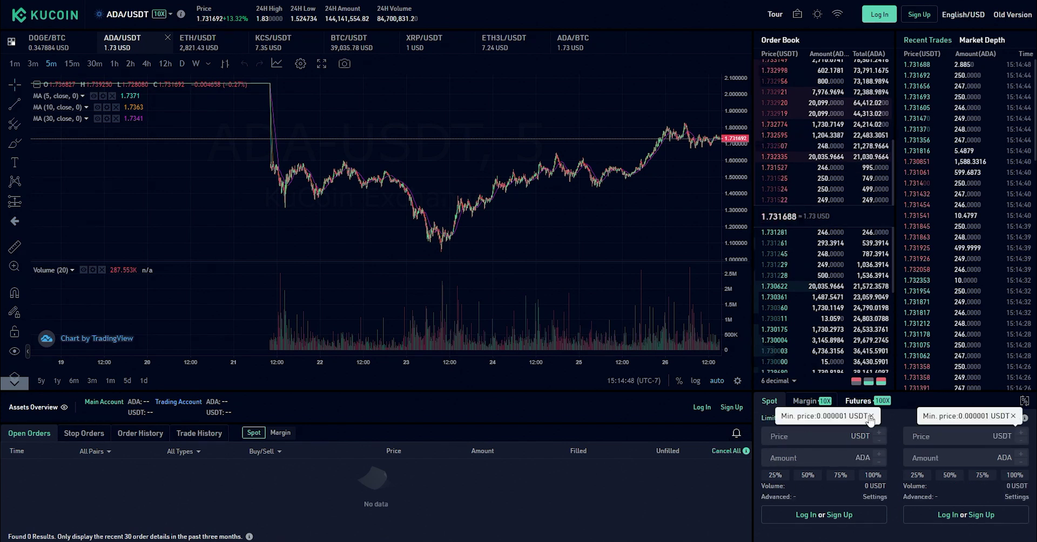
click(793, 419)
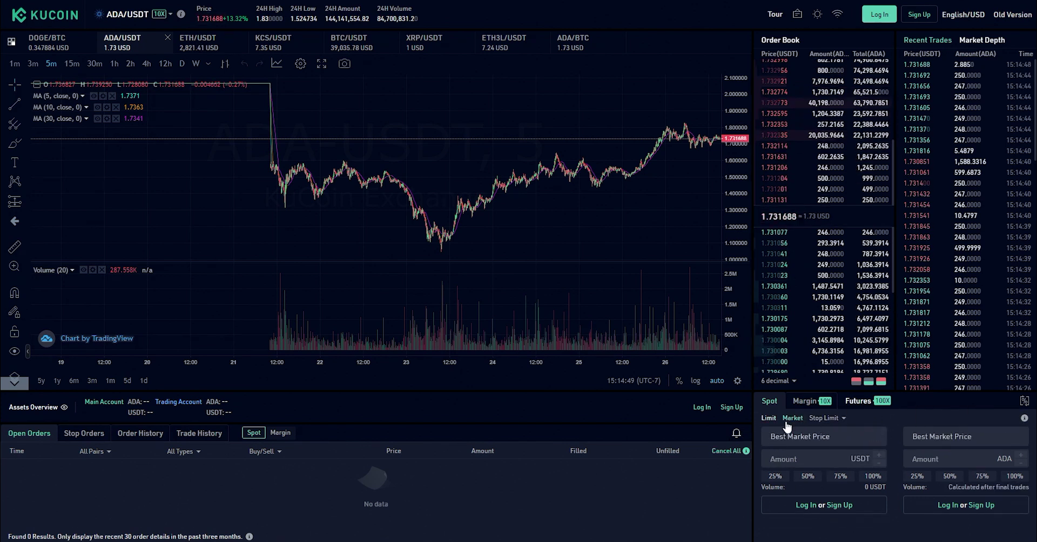
Step: Try 100% of the balance as the buy amount, set it to 10 USDT instead and place the market order for ADA
click(807, 458)
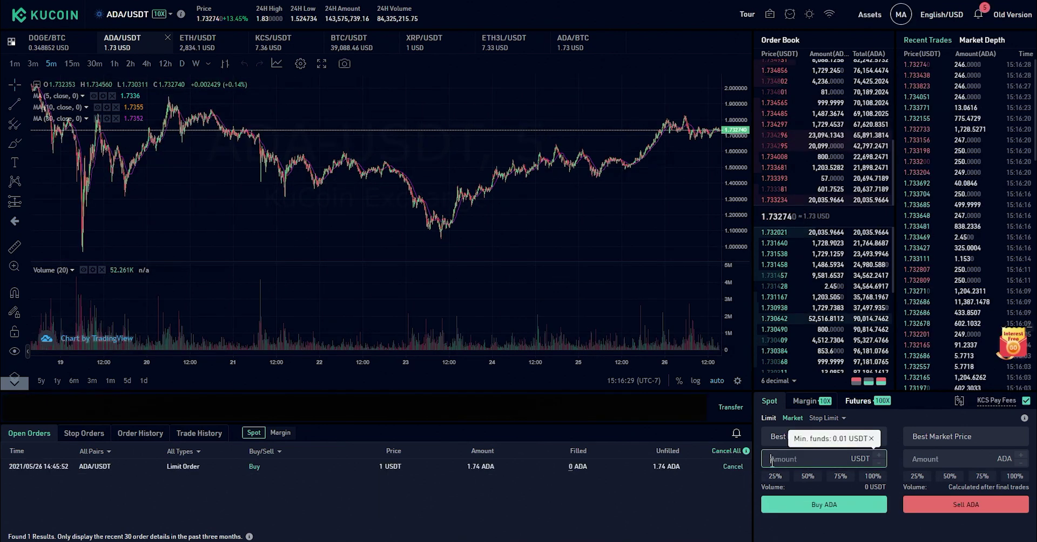
text(10)
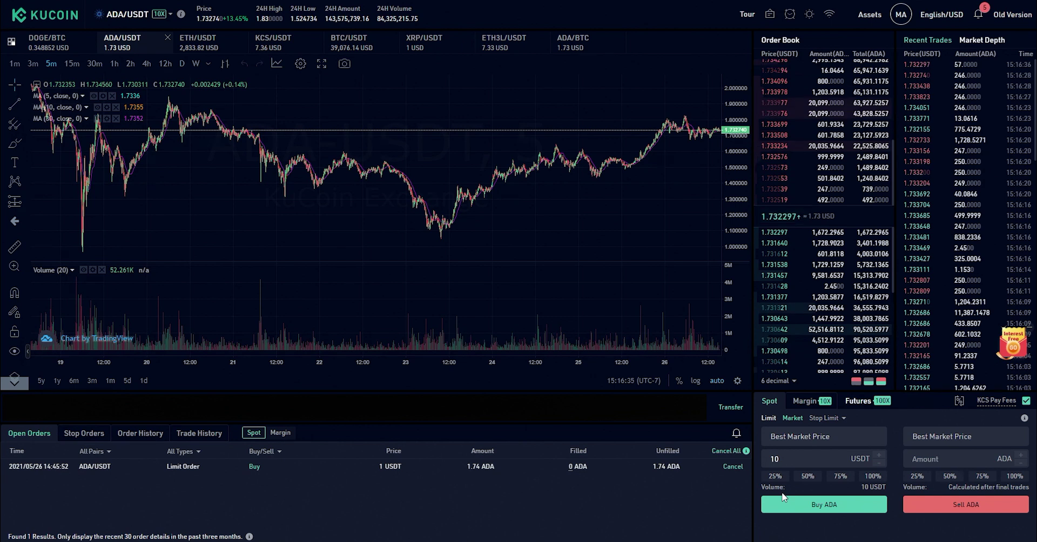
click(879, 479)
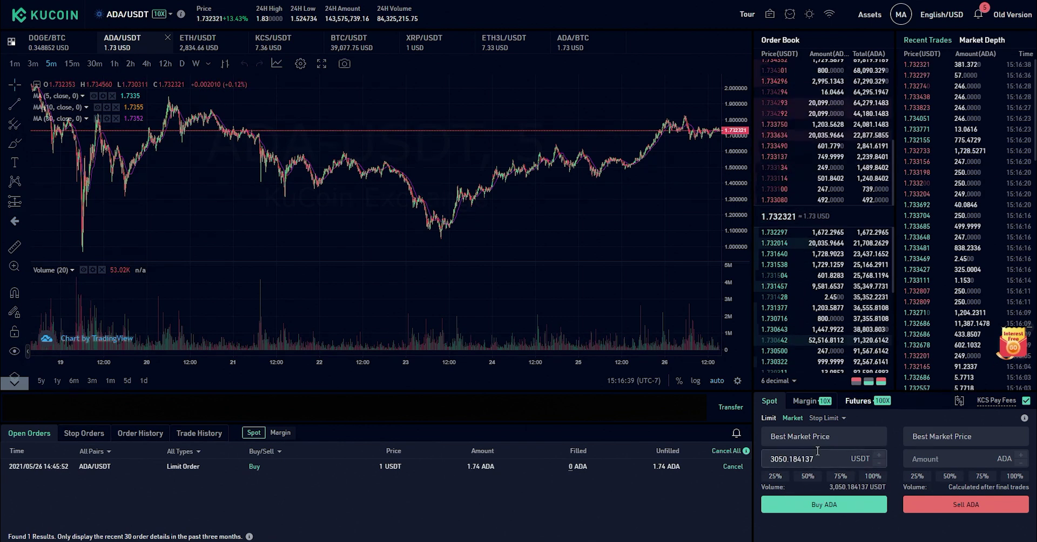
drag(825, 459, 772, 470)
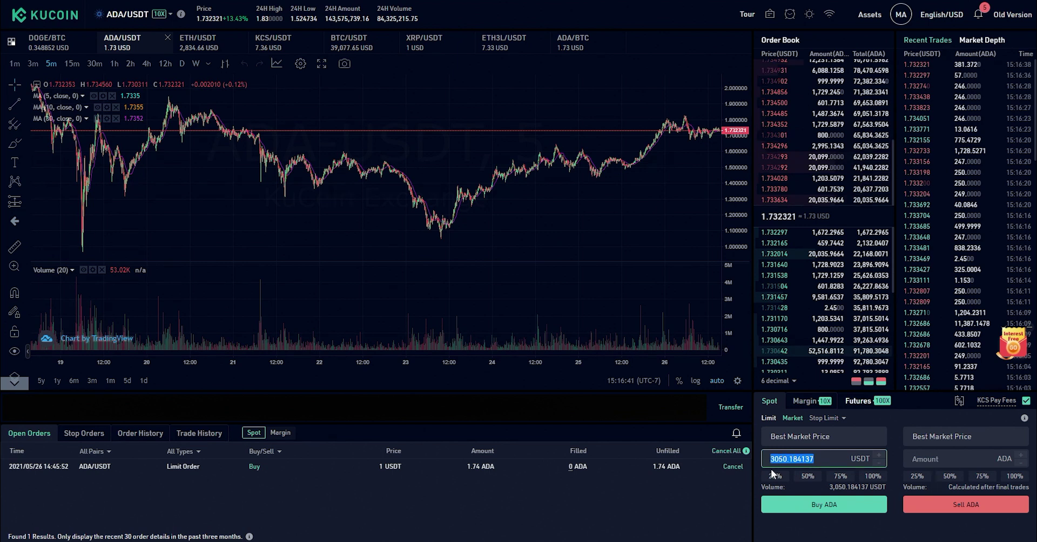
text(10)
click(755, 466)
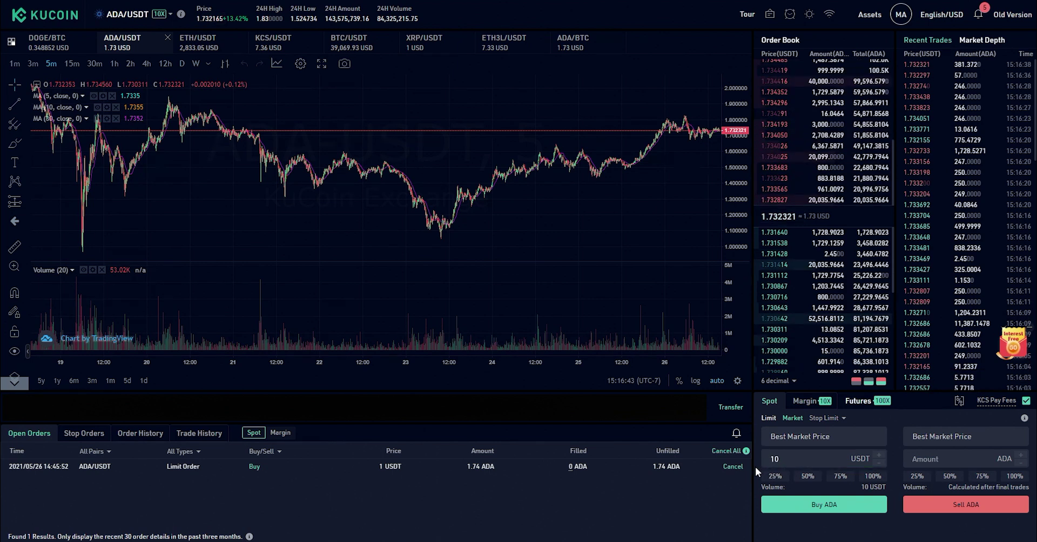
click(818, 506)
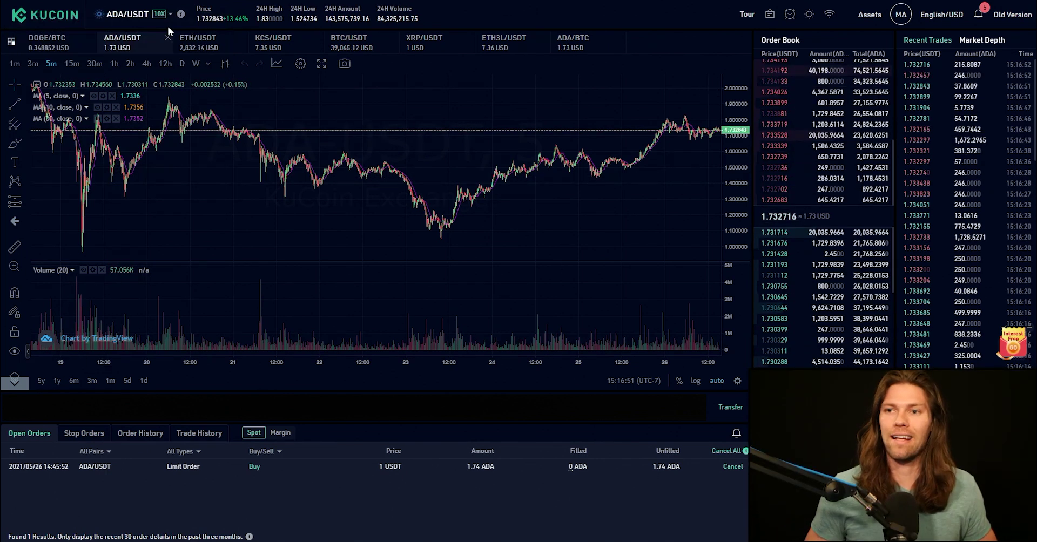
Step: Find the BTC/USDT market with a pair search for BTC and enter a market buy amount of 10 USDT
mouse_move(124, 14)
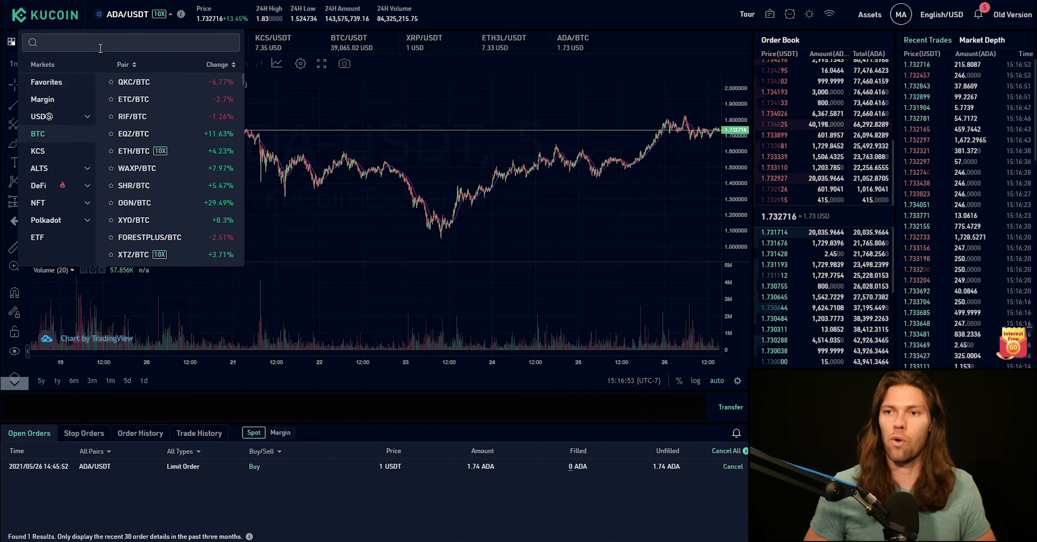
click(100, 48)
text(BT)
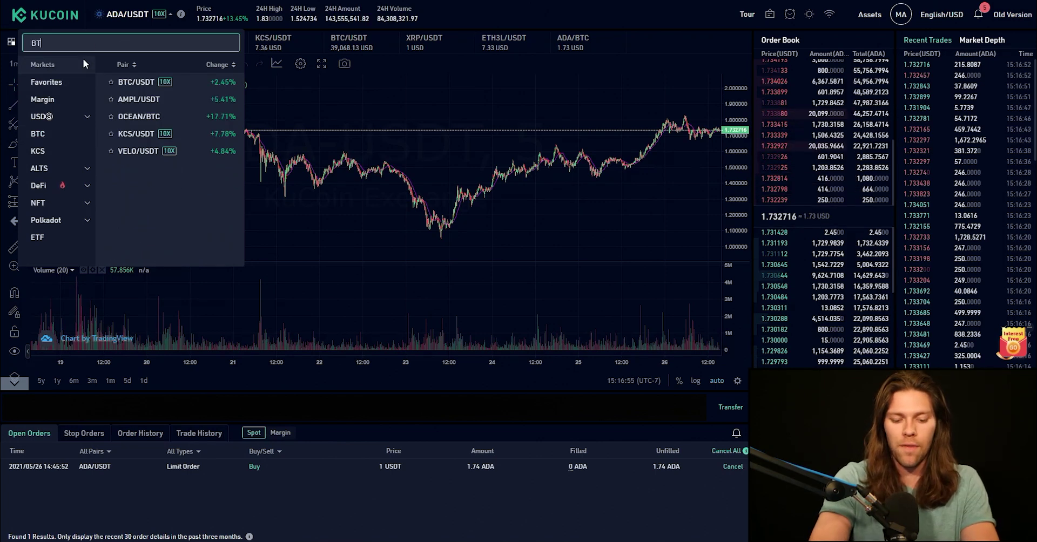
text(C)
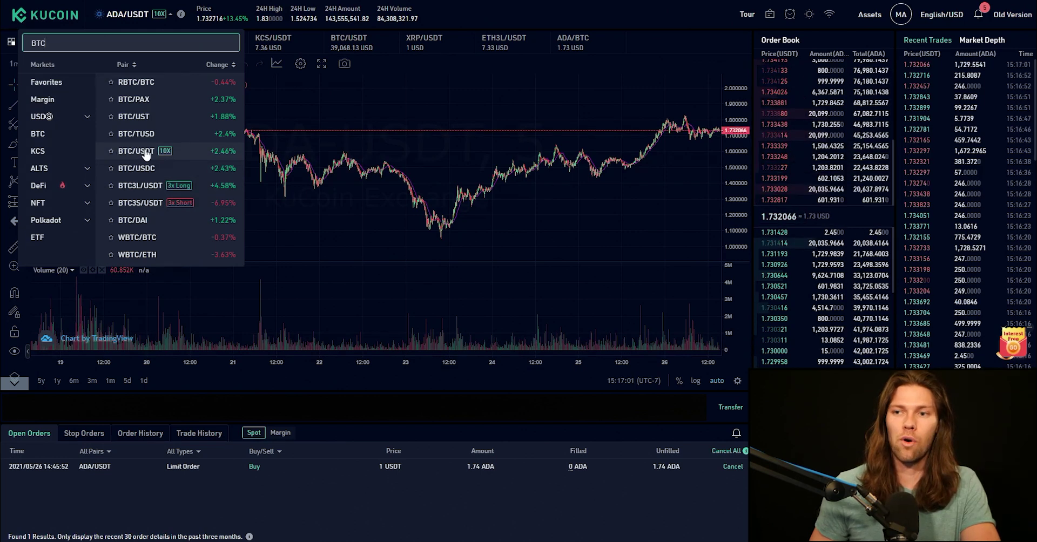
click(143, 135)
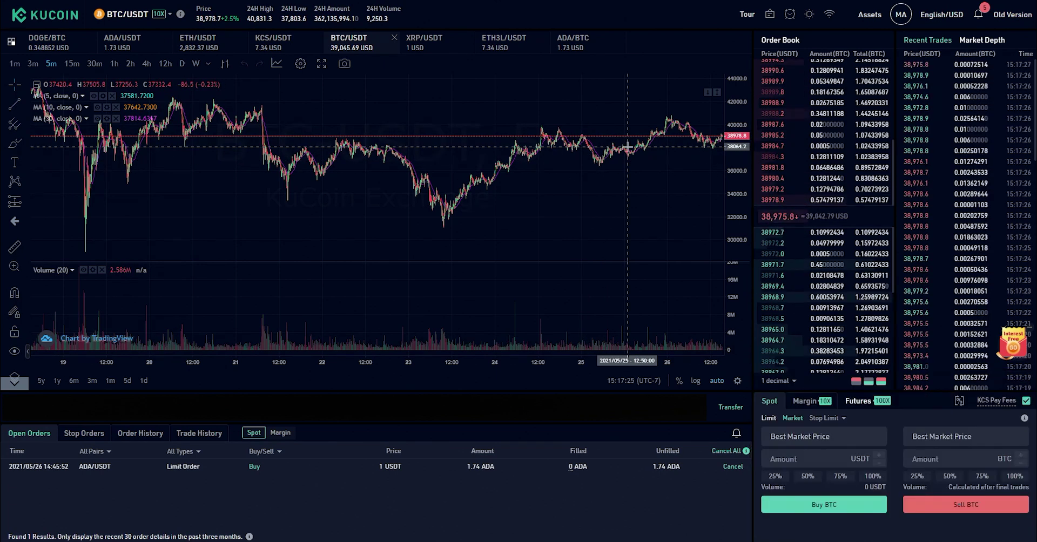
click(783, 456)
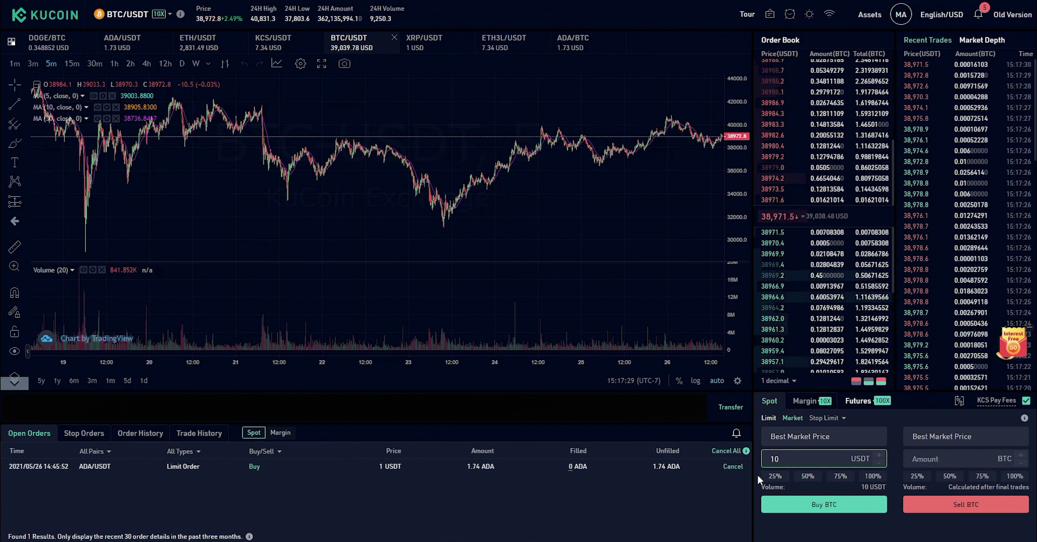
click(757, 475)
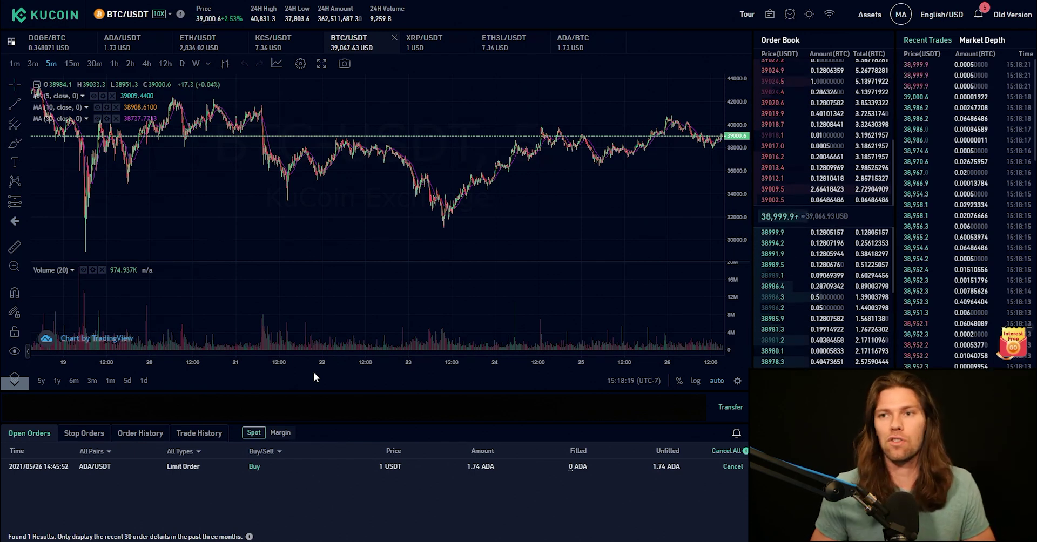
Step: Return to the KuCoin home page and open the Crypto Lending page from there
click(59, 16)
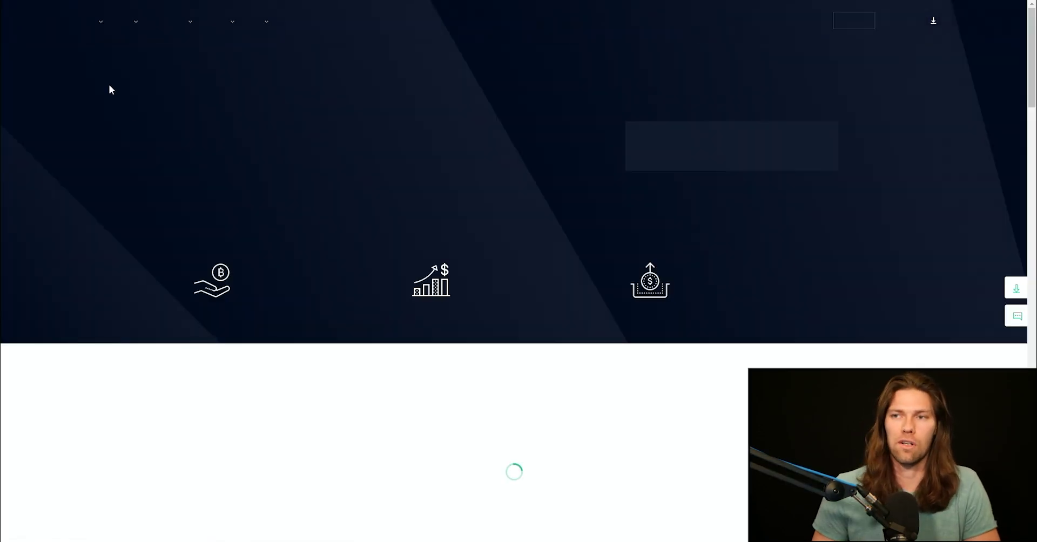
mouse_move(284, 24)
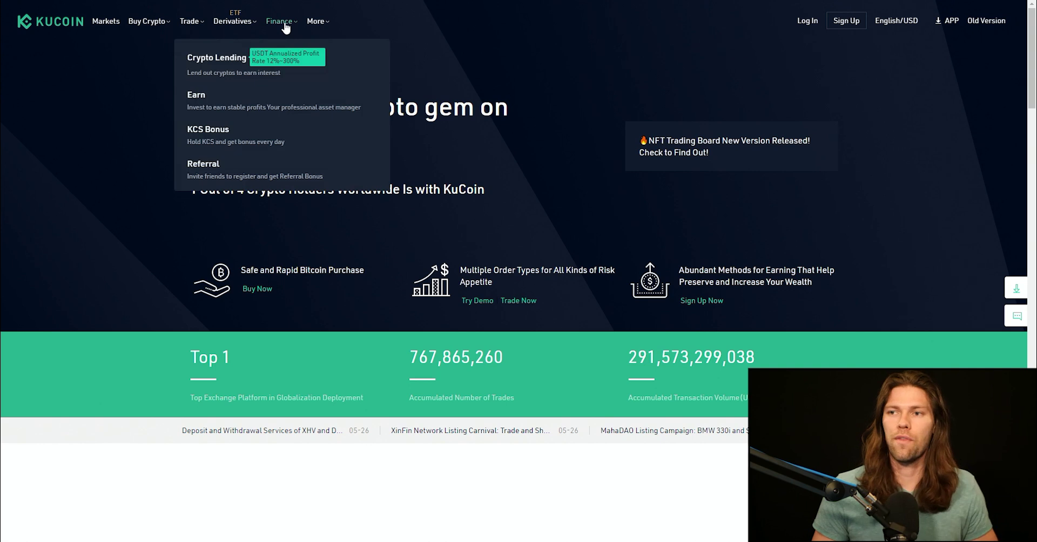
click(224, 63)
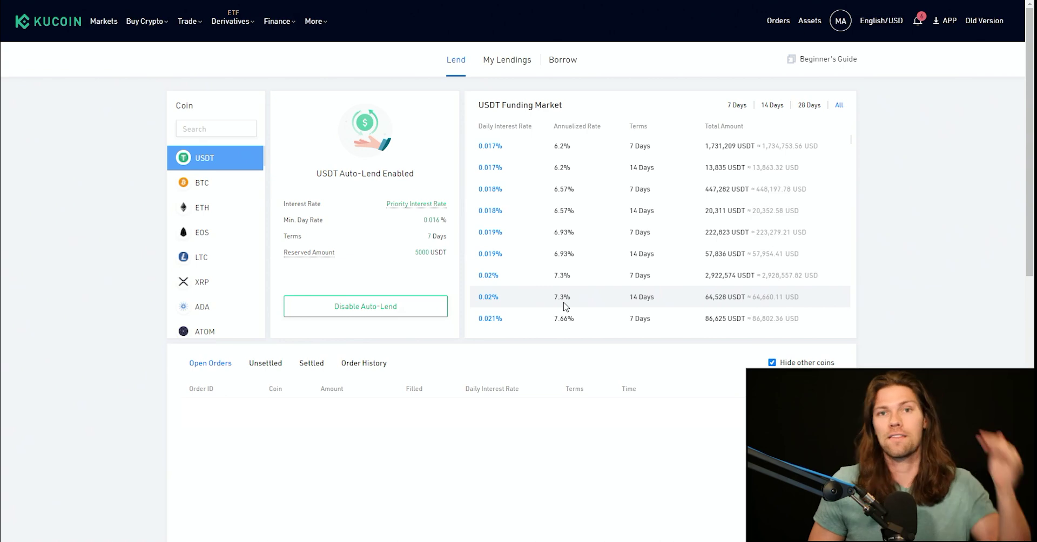
Step: From the Trading Account assets, transfer the full available 17.31719411 ADA to the Main Account
click(804, 21)
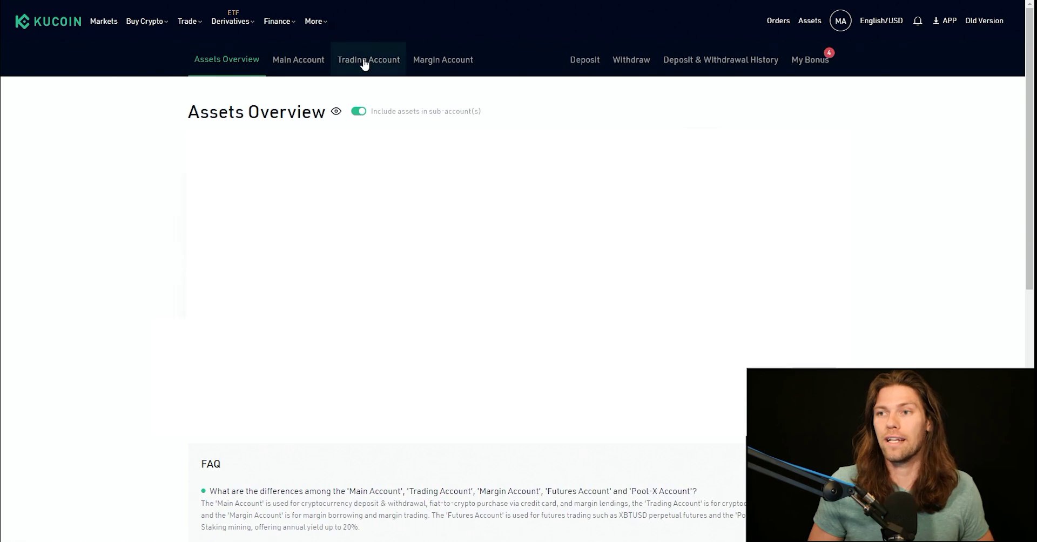
click(363, 66)
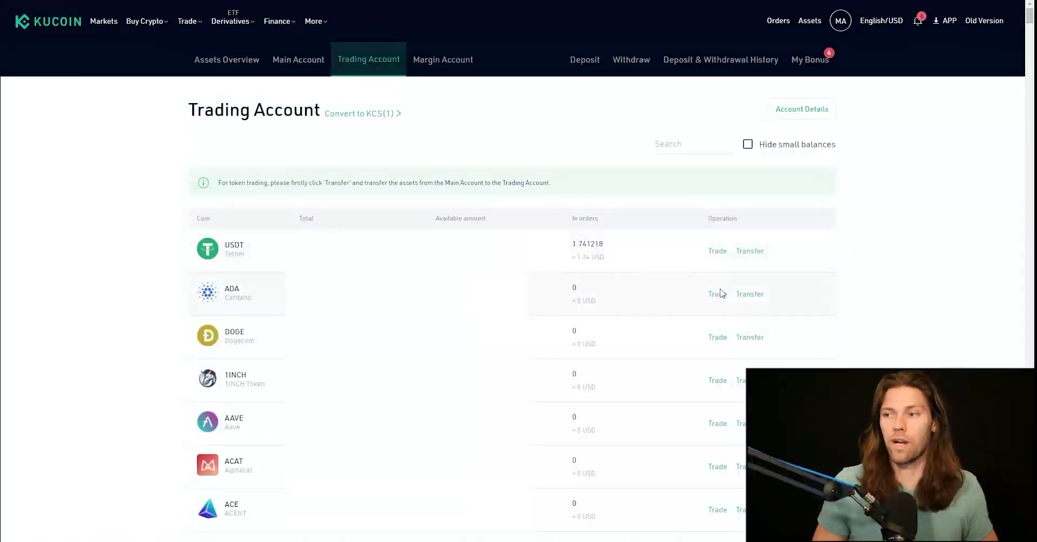
click(749, 295)
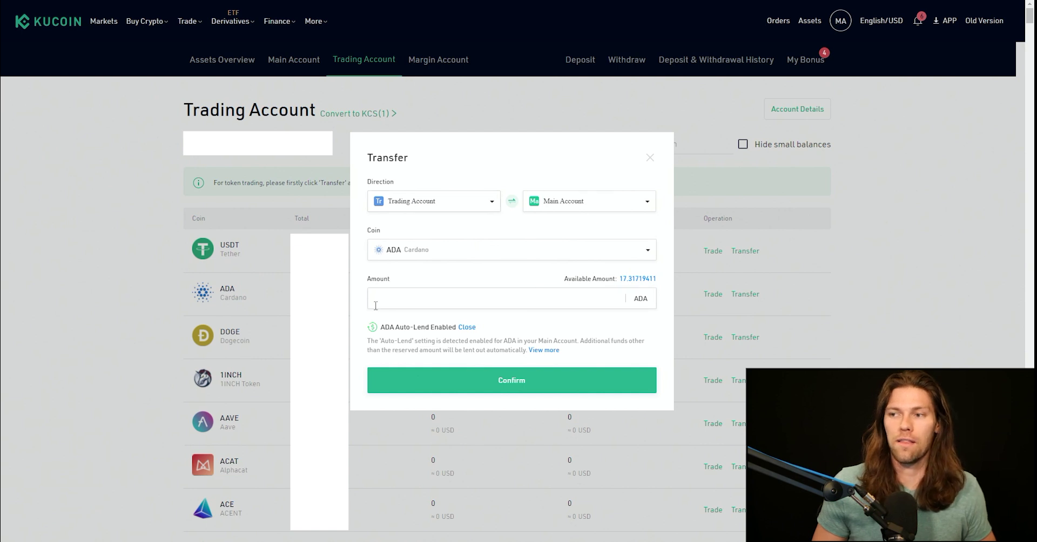
click(632, 279)
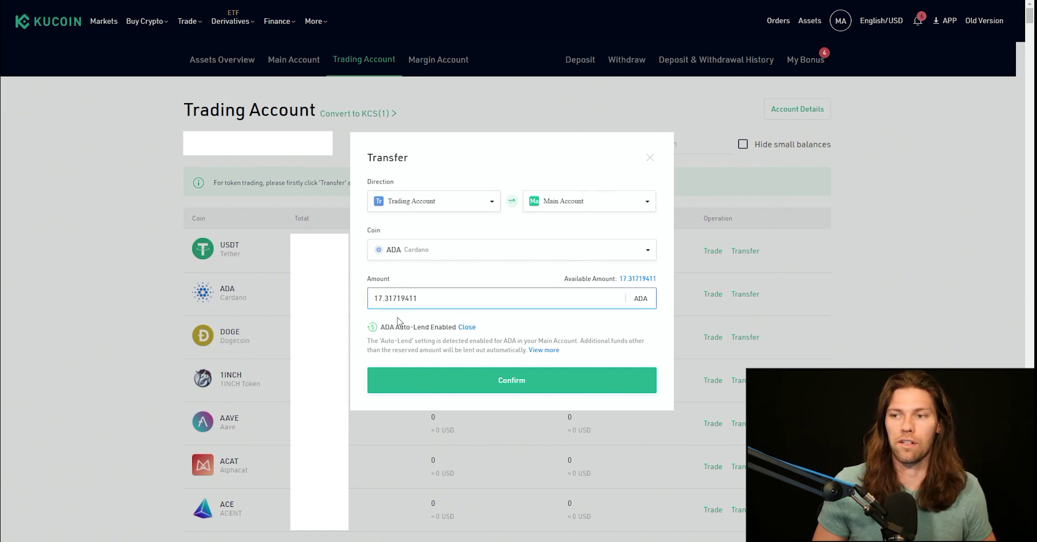
click(529, 384)
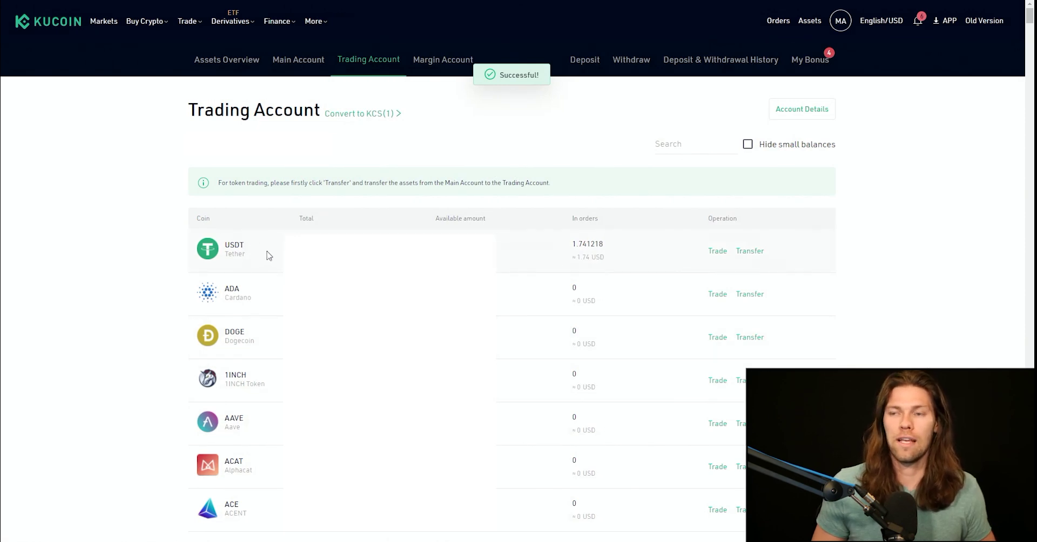
Step: Return to Crypto Lending, search the coins for ada and select ADA to show its lending settings
mouse_move(277, 21)
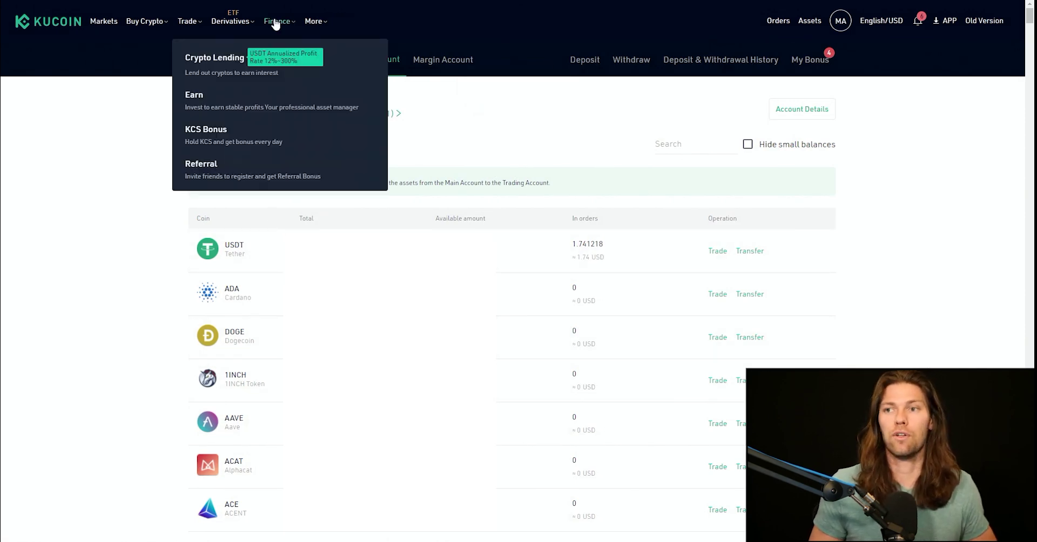
click(200, 68)
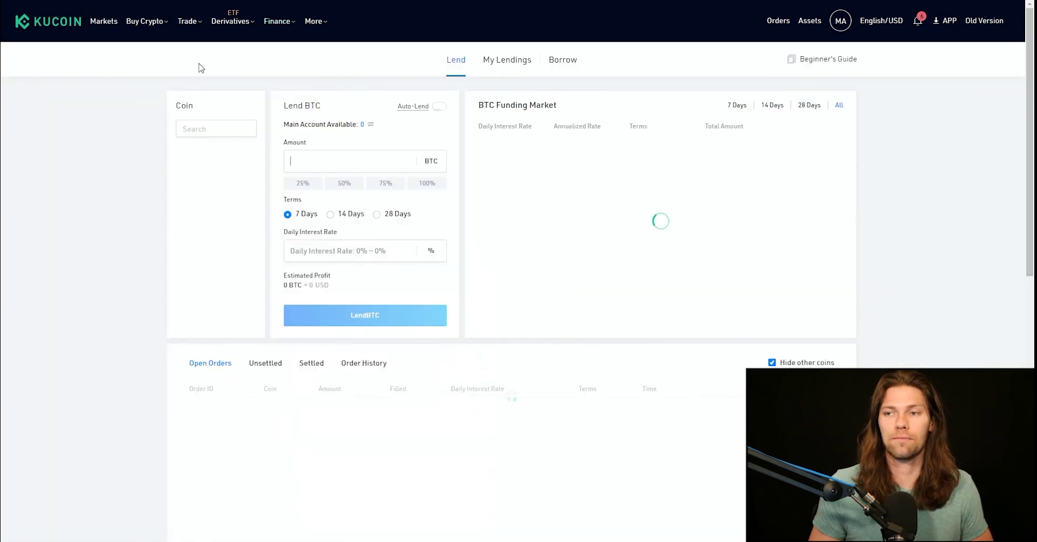
click(206, 126)
text(ada)
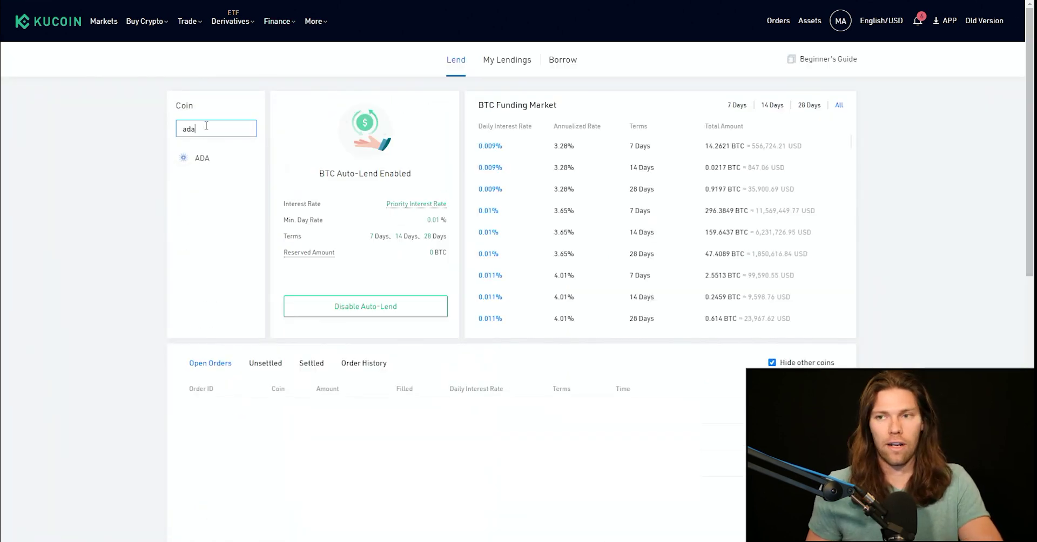
click(203, 160)
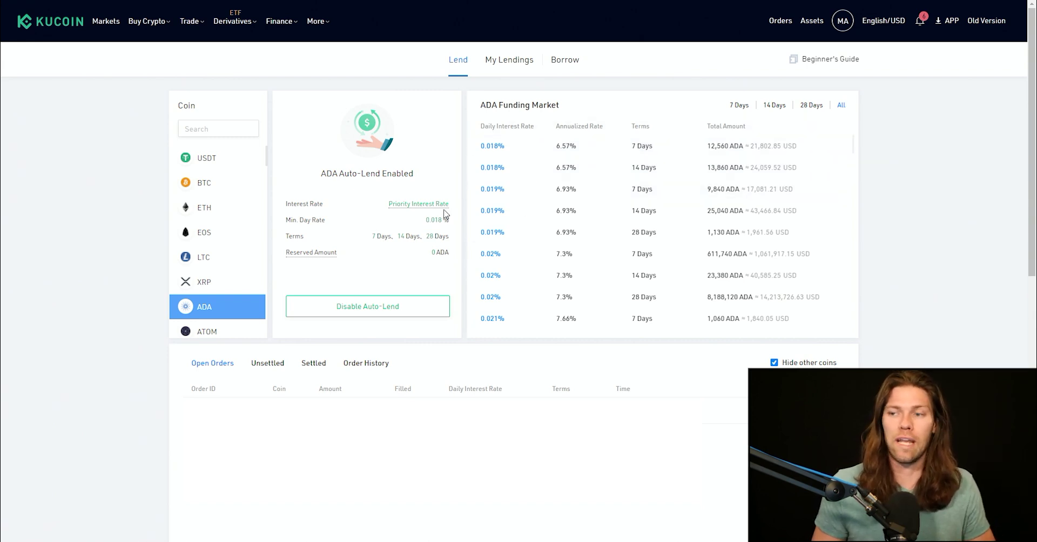
Step: Disable ADA Auto-Lend, switch to the Auto-Lend setup form and enter a reserved amount of 100 ADA
click(375, 307)
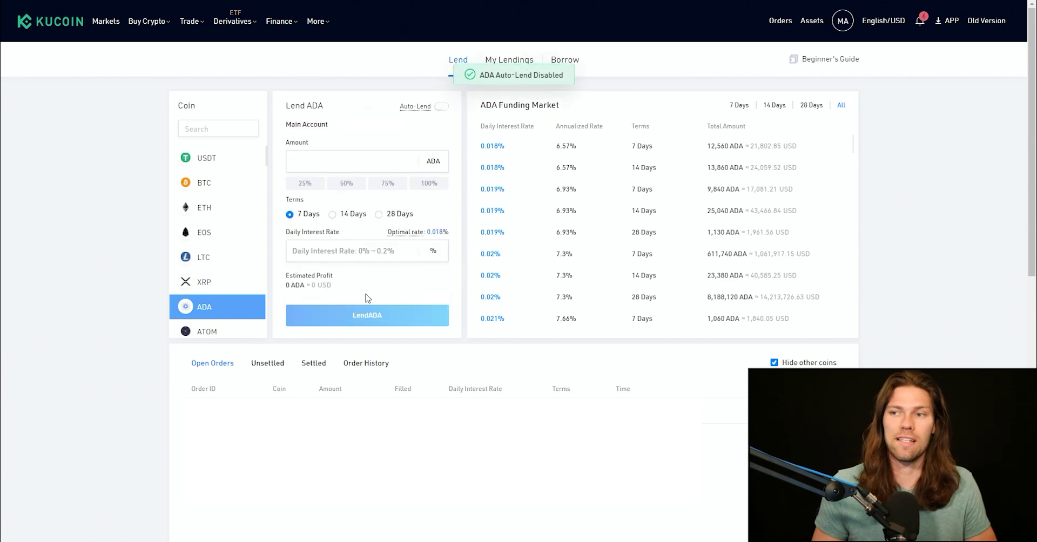
click(444, 108)
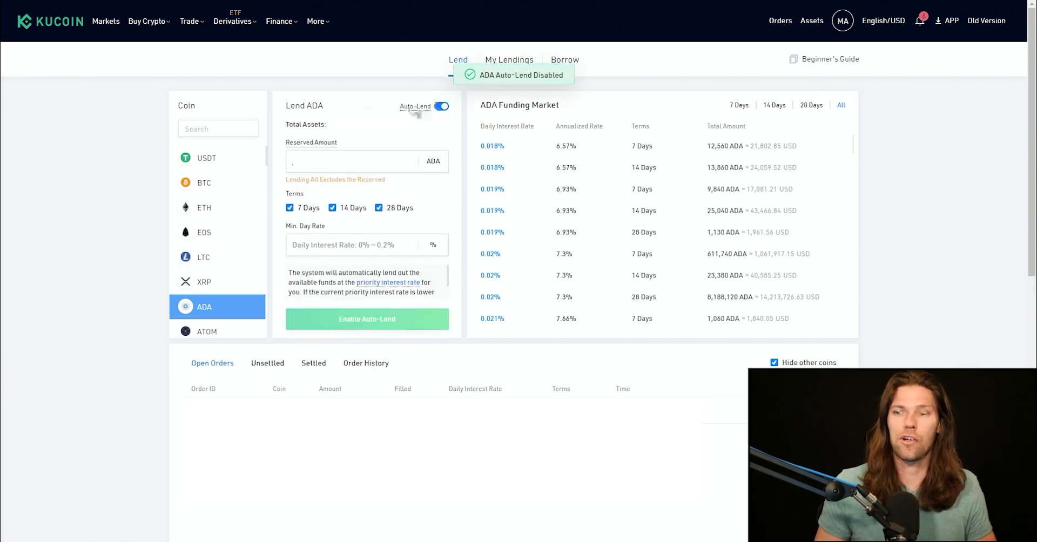
click(325, 164)
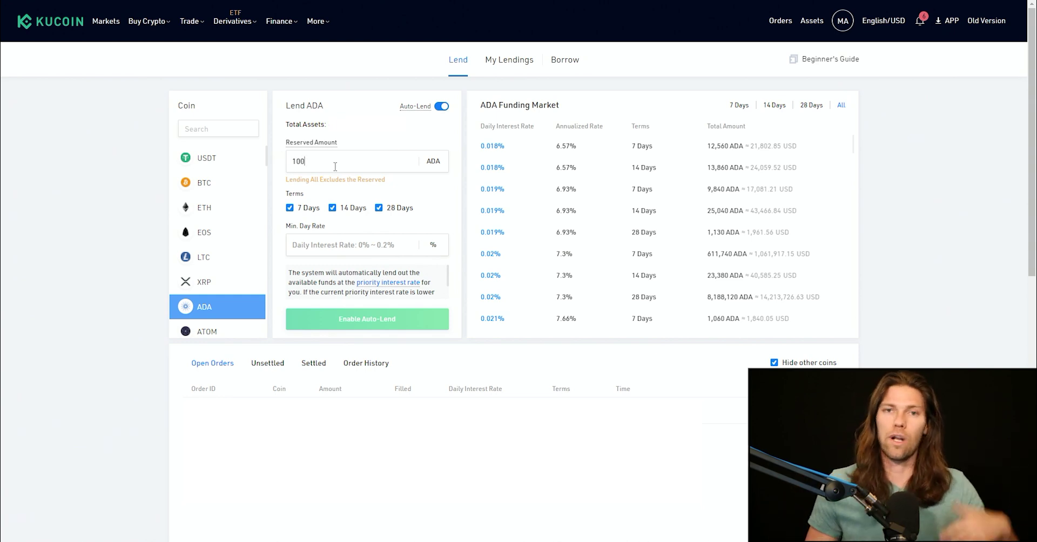
Step: Set the reserved amount for ADA Auto-Lend to 0 ADA
click(325, 161)
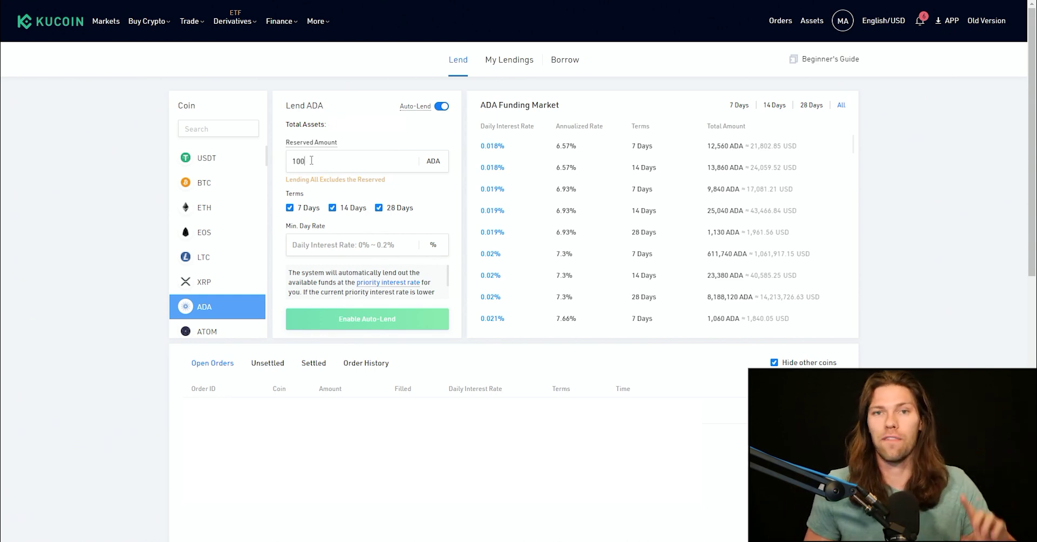
key(shift+Left)
key(shift+Left)
key(shift+Left)
text(0)
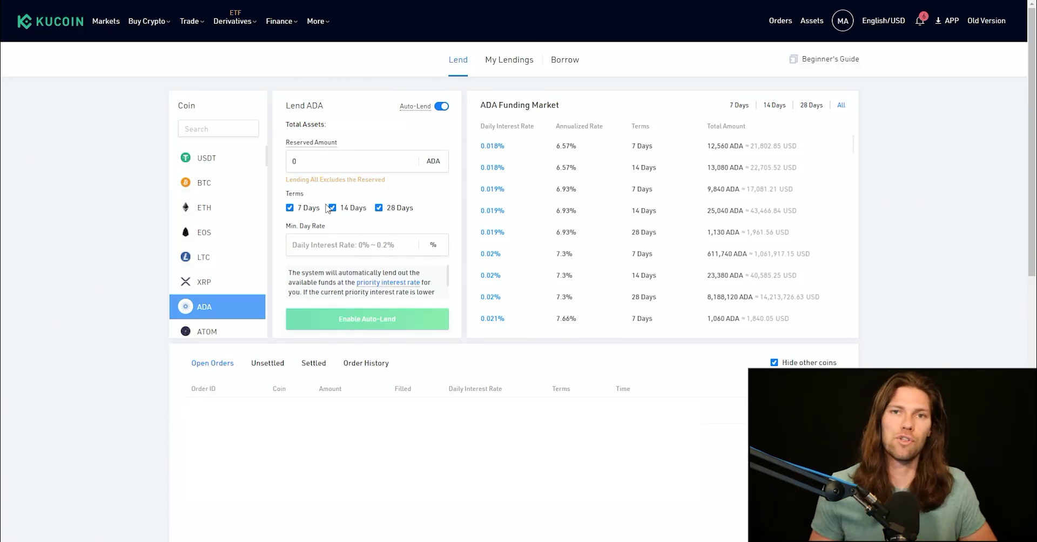
Step: Restrict the ADA Auto-Lend terms to 7 Days only, excluding 14 Days and 28 Days
click(332, 208)
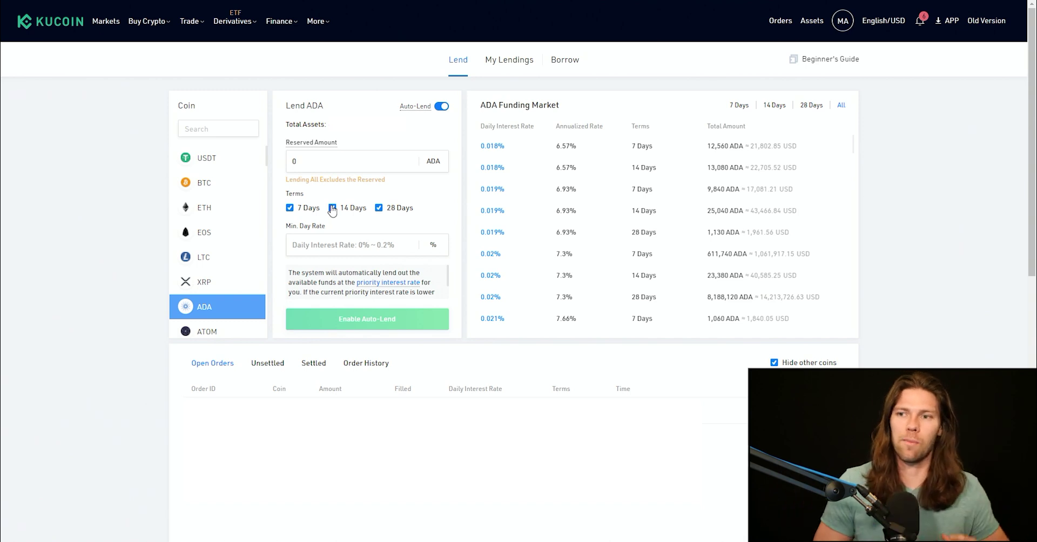
click(416, 208)
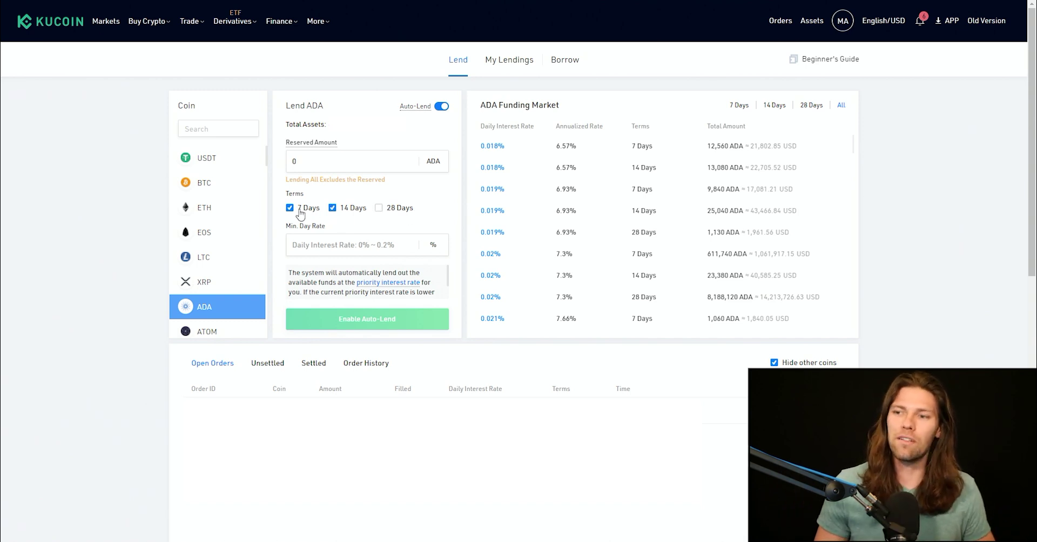
click(332, 209)
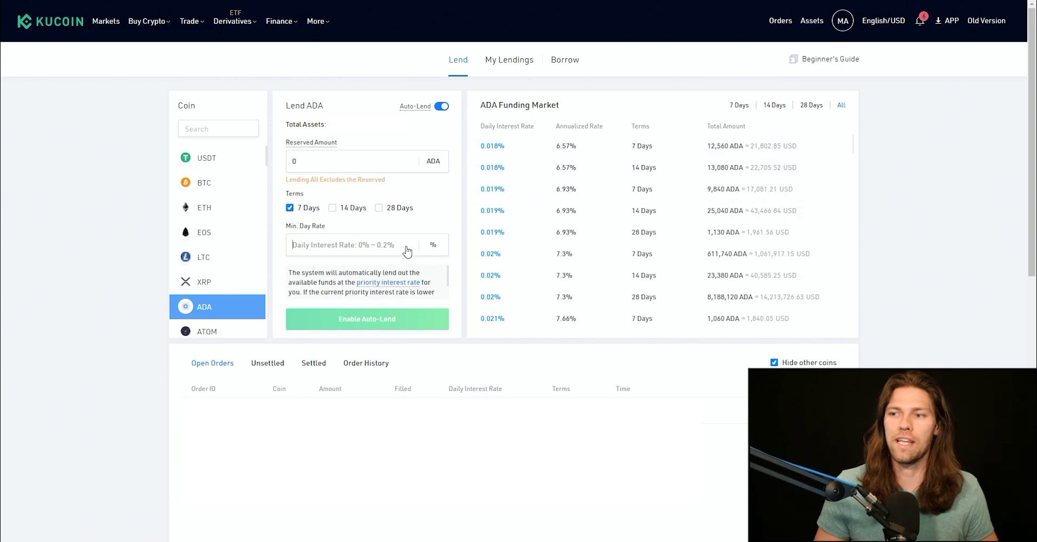
Step: Set the minimum day rate for ADA to 0.019%, then enable Auto-Lend and confirm the lending order
text(0.019)
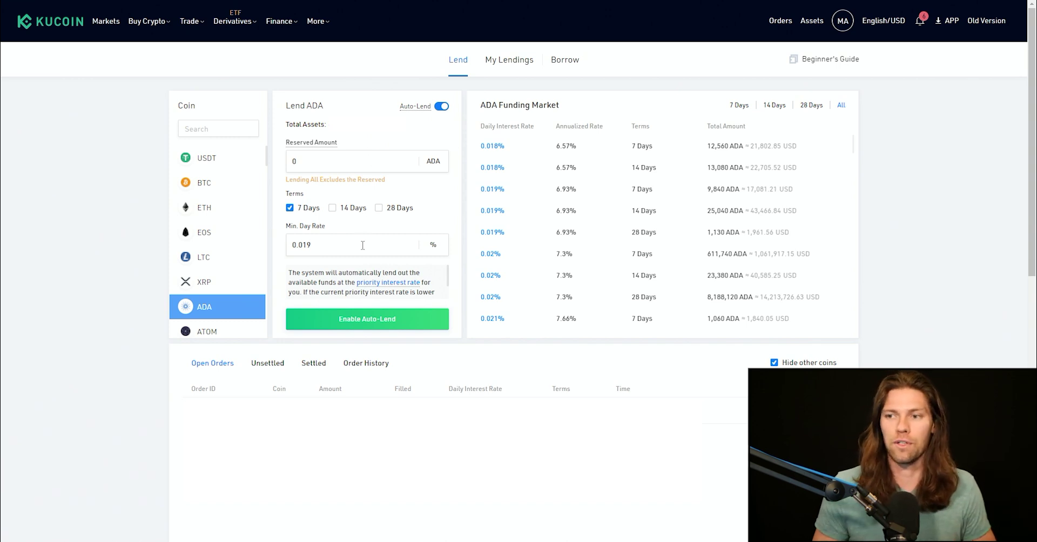
click(360, 320)
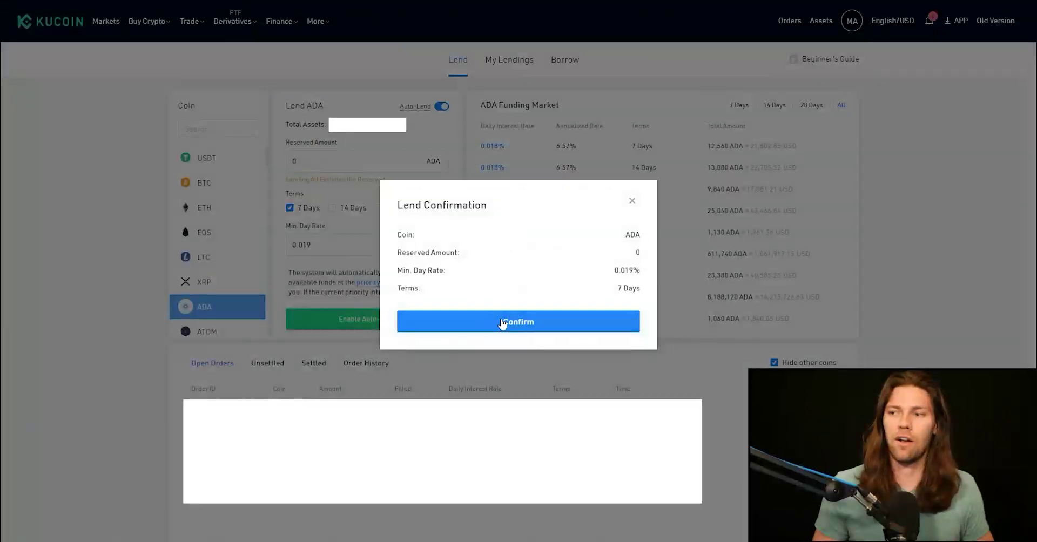
click(502, 323)
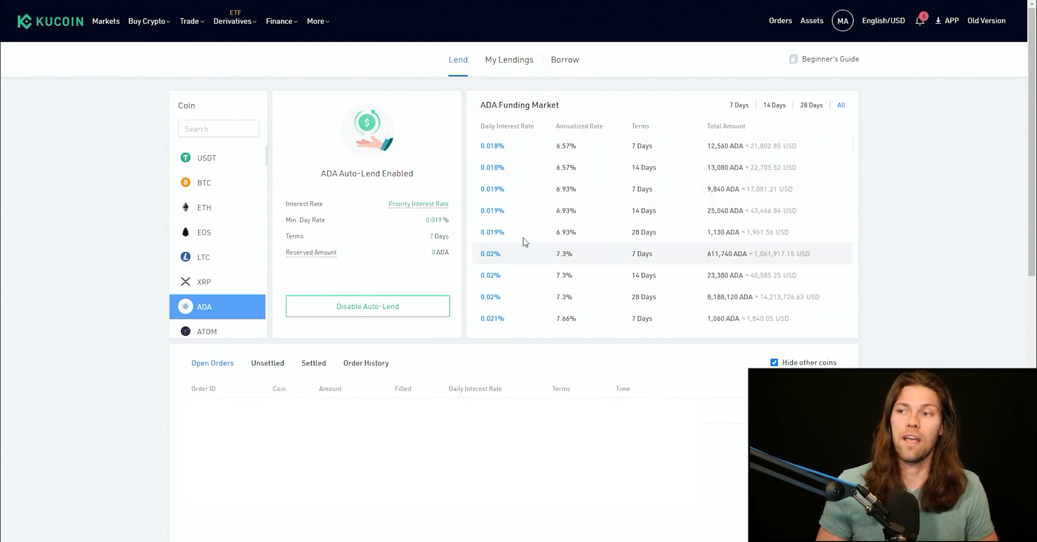
Step: Review the Auto-Lend settings and funding markets for USDT and BTC, and look through the list of lendable coins
click(215, 162)
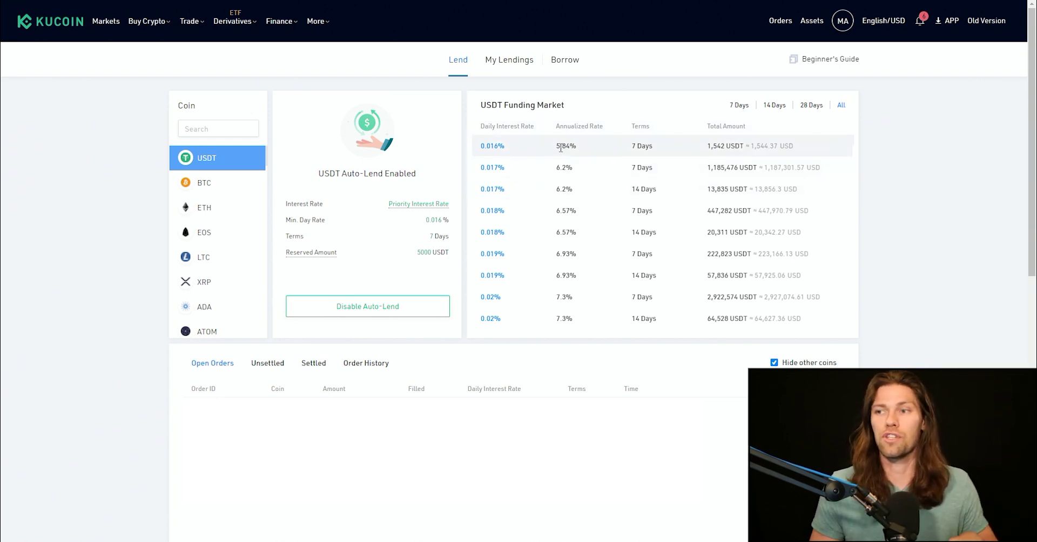
click(221, 187)
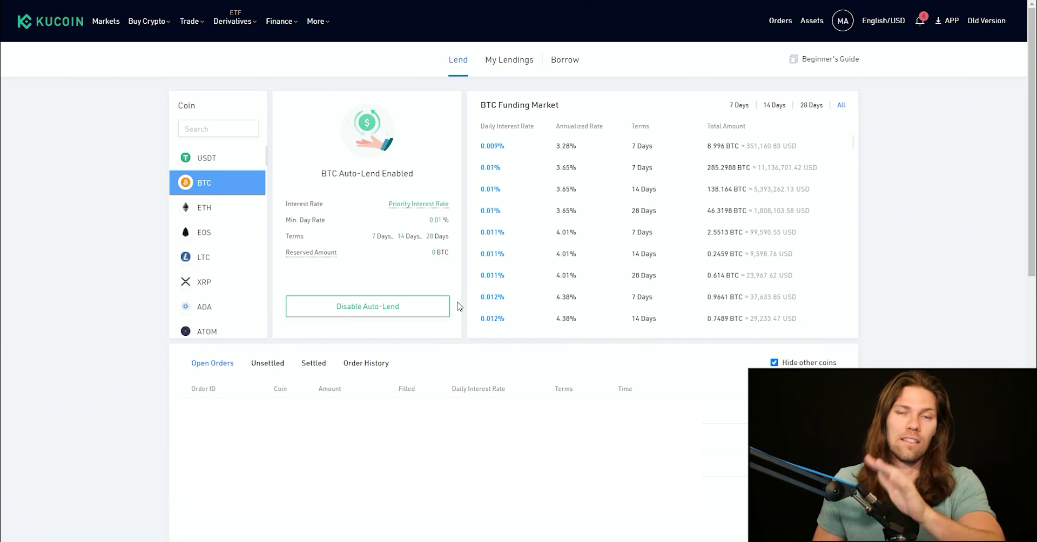
scroll(222, 238, down, 5)
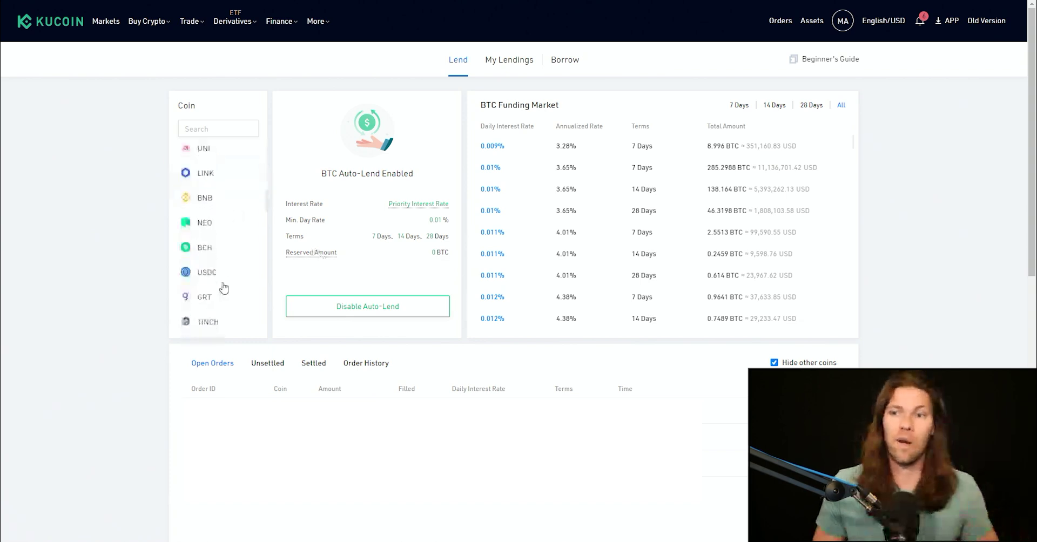
scroll(219, 249, up, 4)
scroll(215, 242, up, 1)
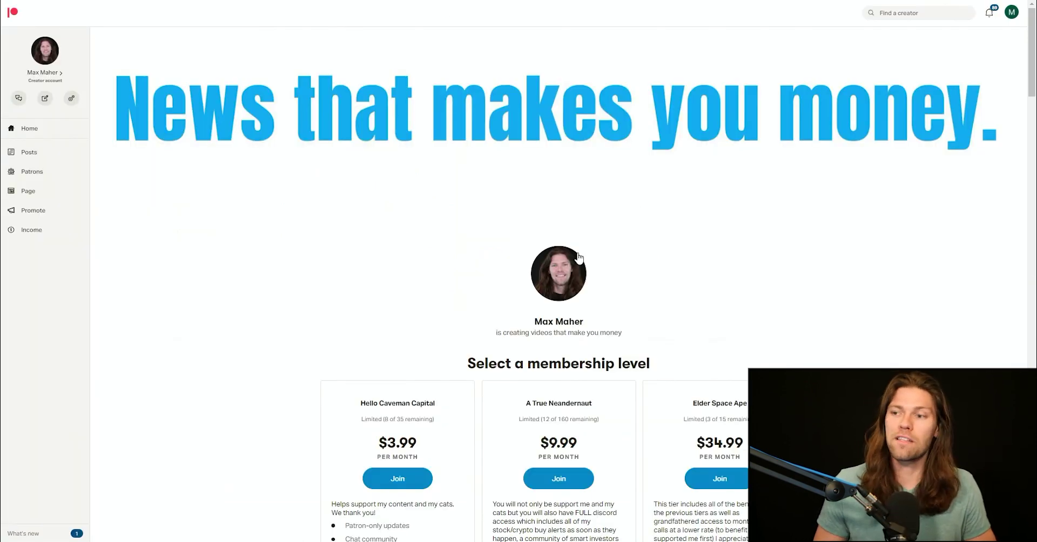
Step: Switch to the creator's Patreon page and review the membership levels and their benefits
scroll(683, 224, down, 2)
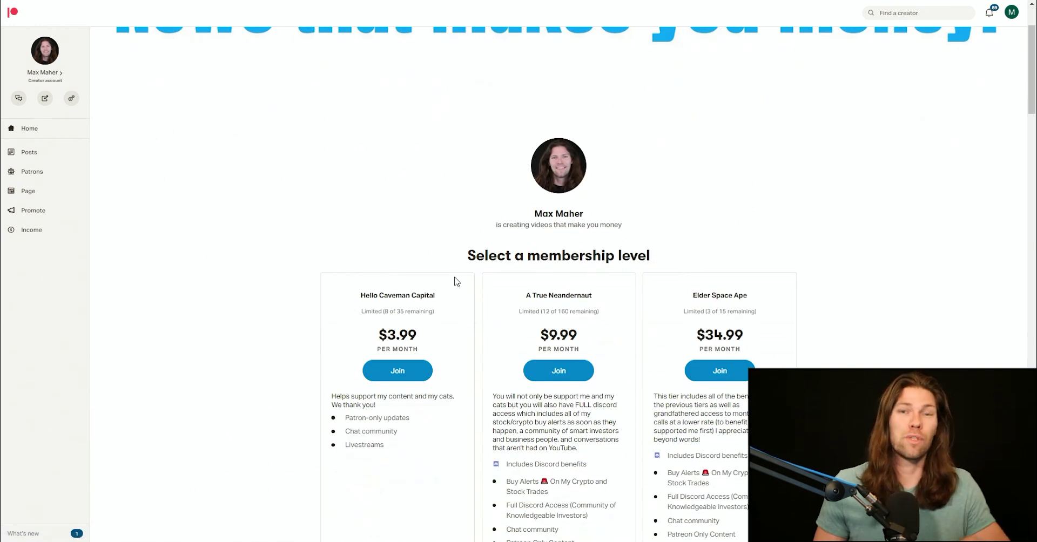
scroll(442, 283, down, 2)
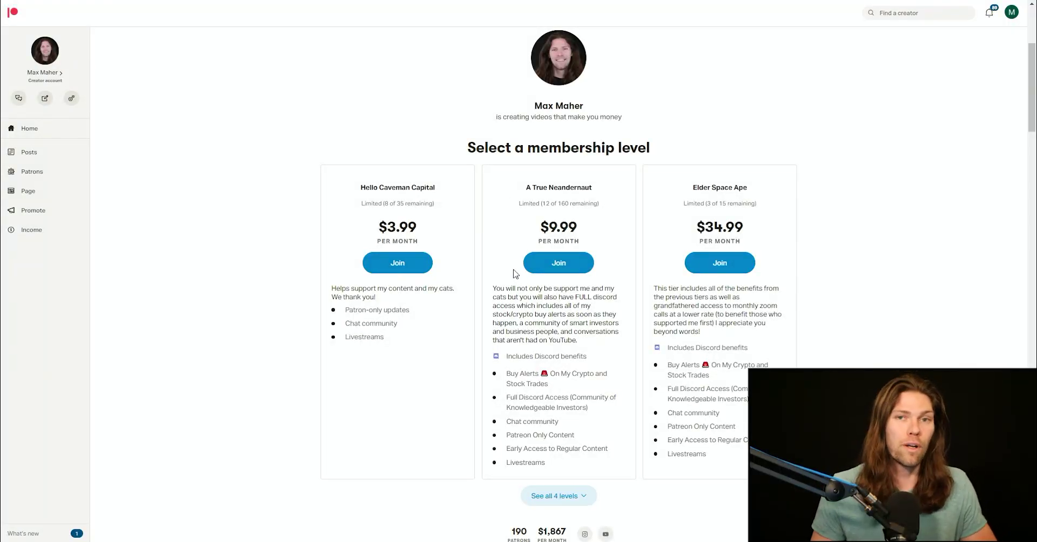
scroll(543, 237, up, 3)
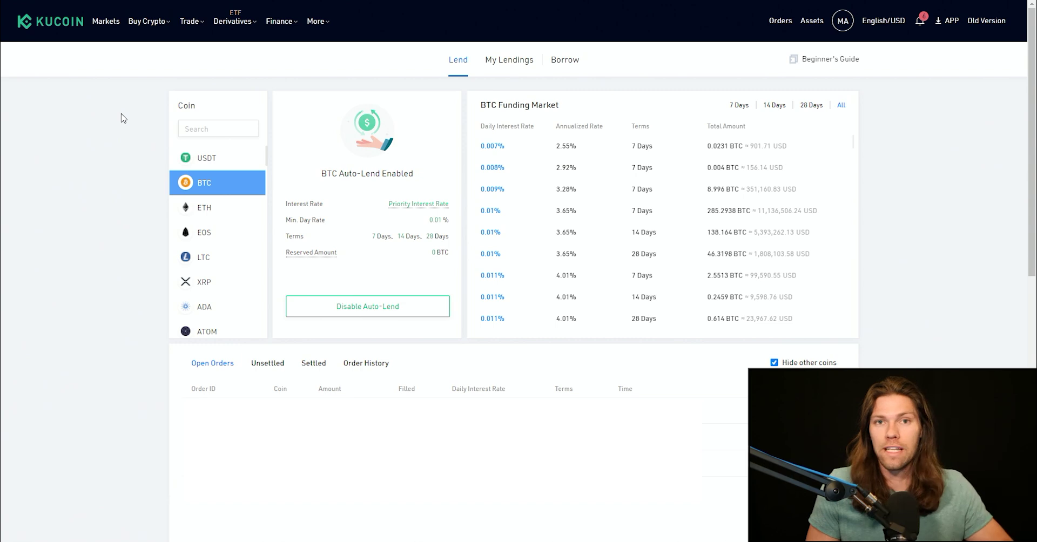
Step: Return to KuCoin, open the Earn products on Pool-X and view the transfer form for the KSM Flexible Terms offer, closing it without transferring
mouse_move(278, 26)
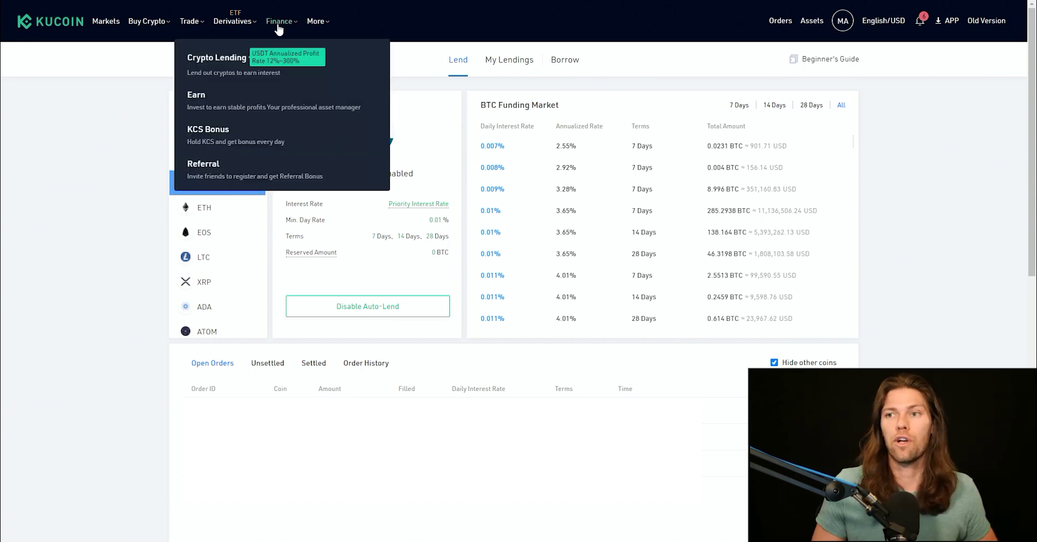
click(231, 98)
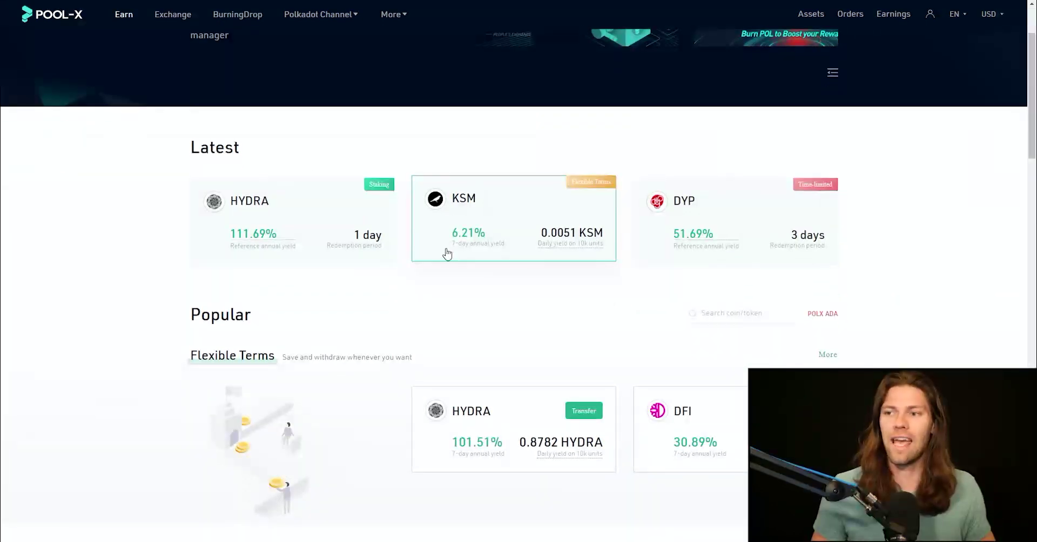
click(513, 219)
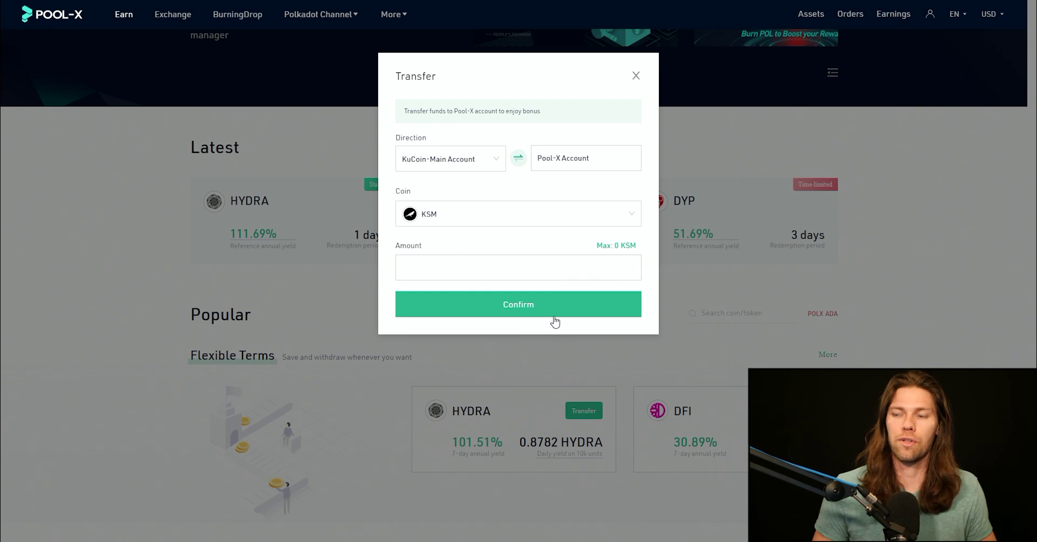
click(637, 77)
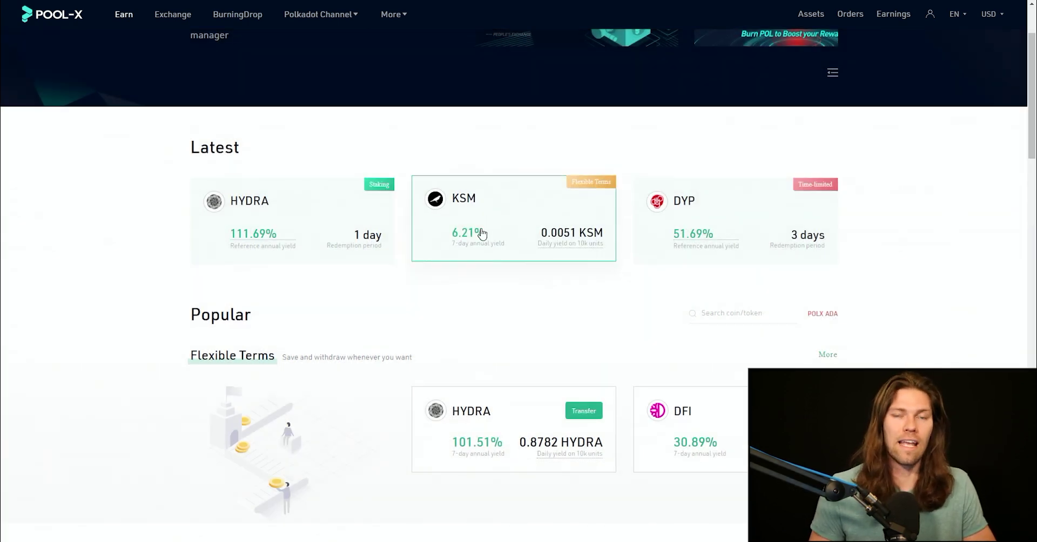